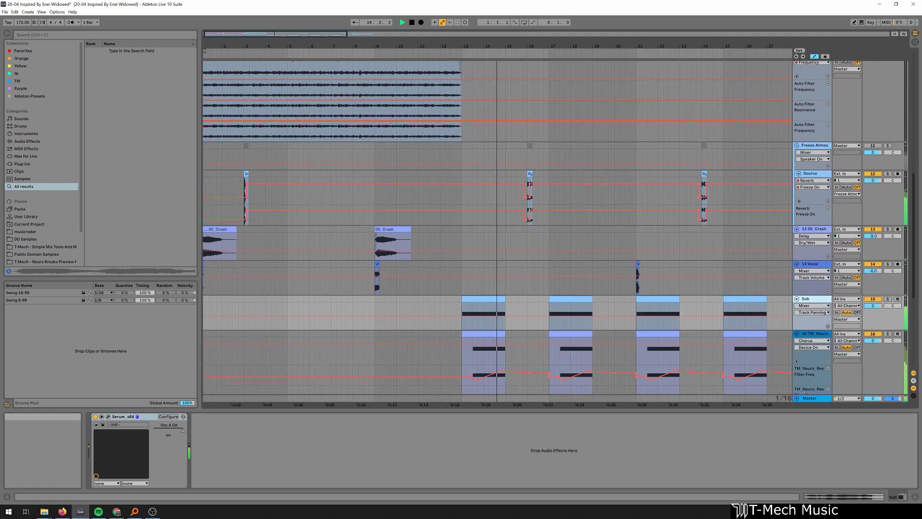
Look through all the arrangement's tracks during playback, from the sub and neuro bass parts back up to the drums
scroll(498, 231, "down", 1)
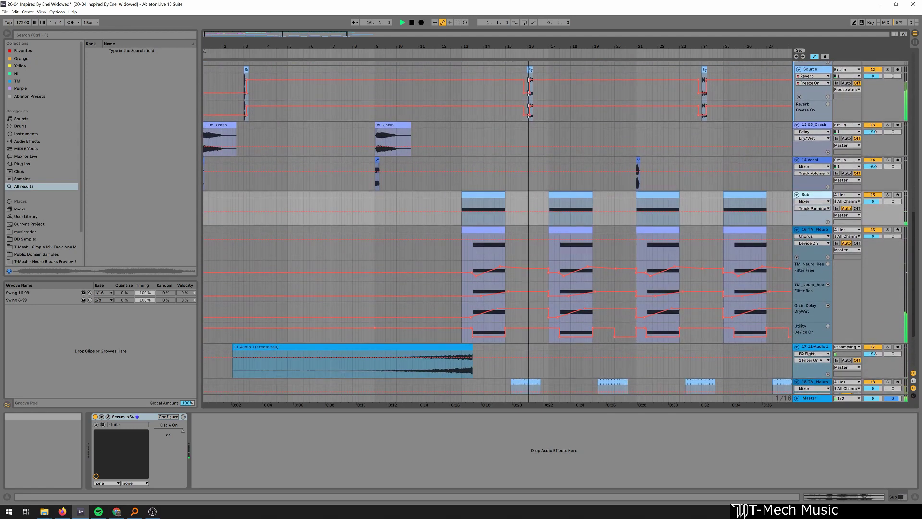
left_click_drag(914, 229, 919, 268)
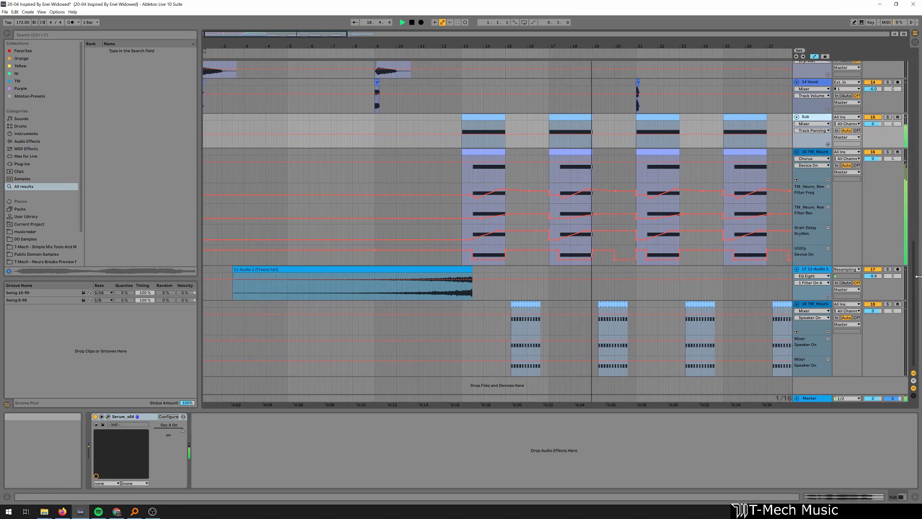
left_click_drag(679, 46, 482, 50)
left_click_drag(917, 325, 916, 156)
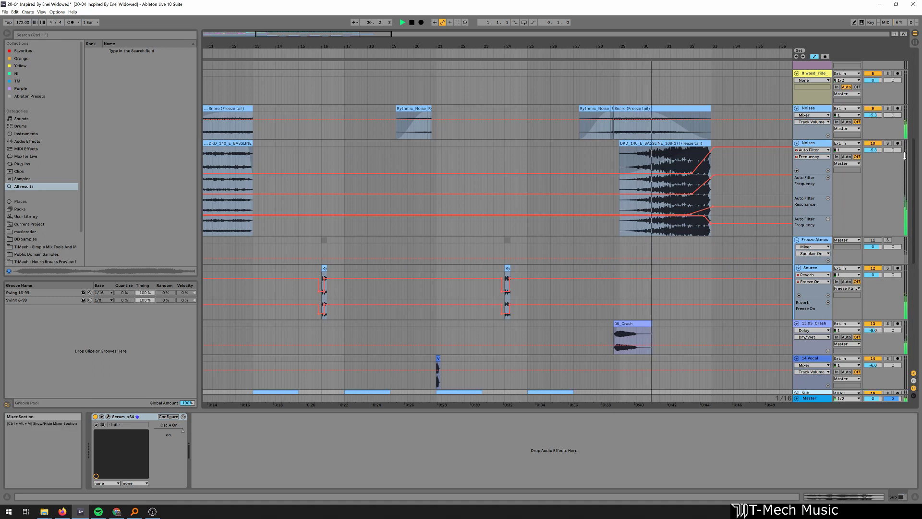
left_click_drag(914, 170, 915, 71)
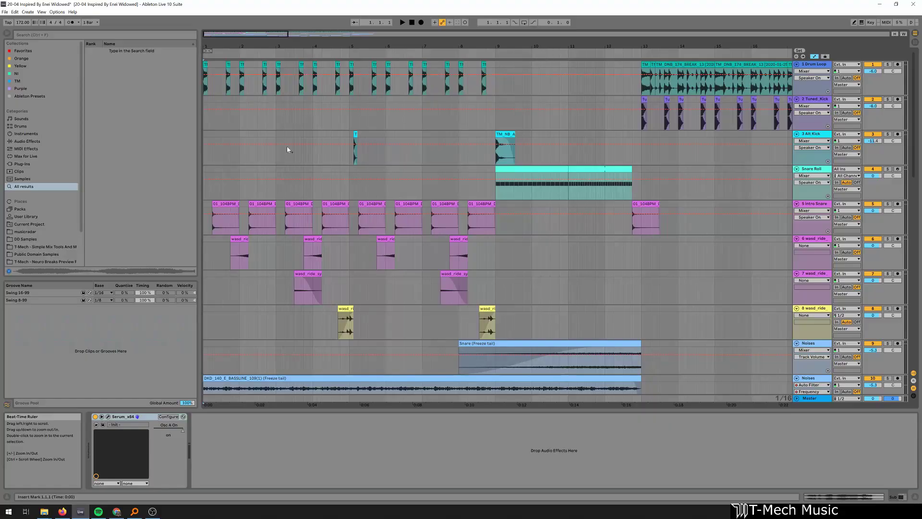
Solo the Drum Loop track and play its break clip starting at bar 15
left_click(692, 65)
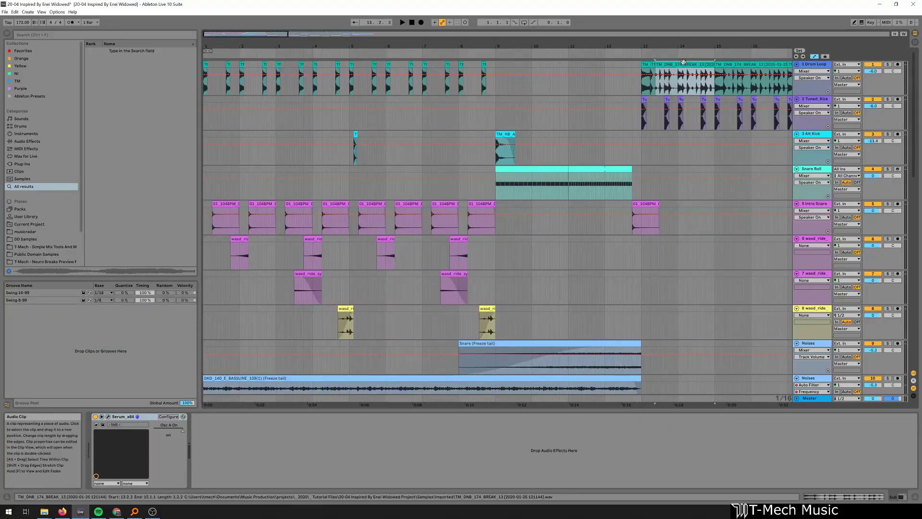
left_click(739, 64)
left_click(889, 65)
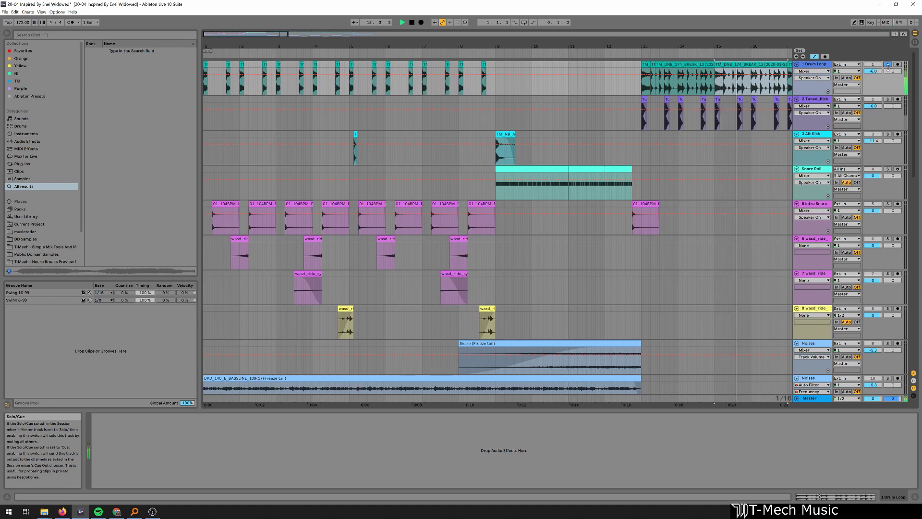
key("space")
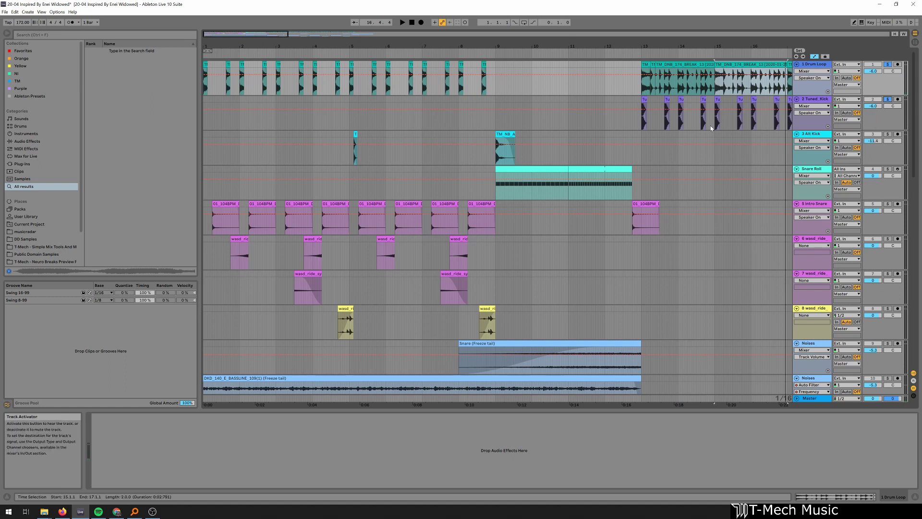
Audition the Tuned Kick track in solo, alone and together with the Drum Loop track, and clear the solos
key("space")
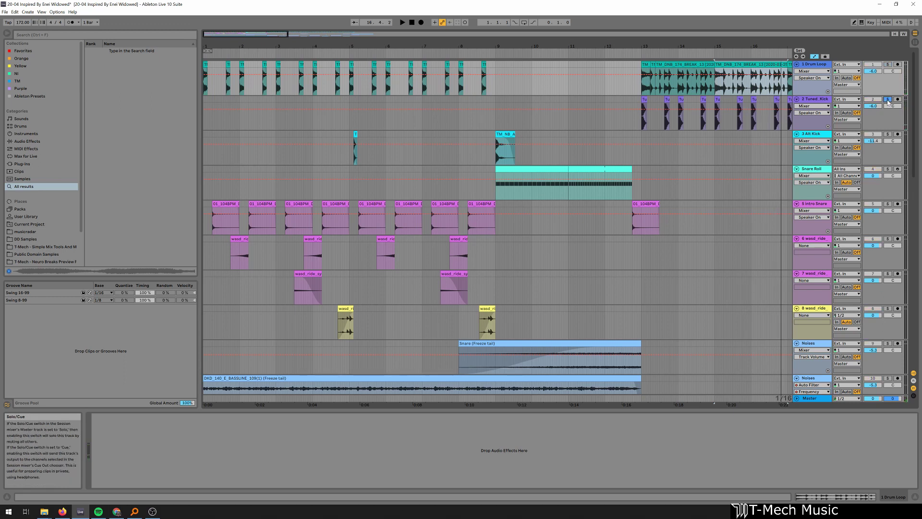
key("space")
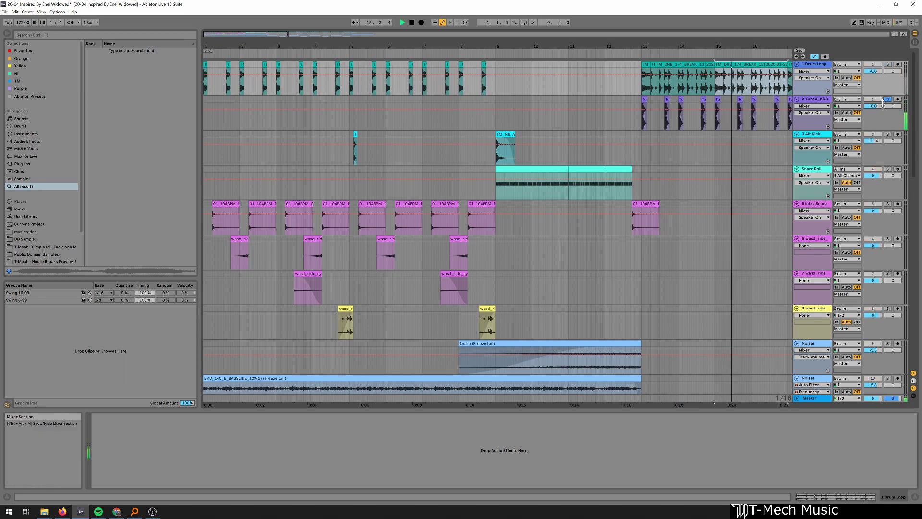
key("space")
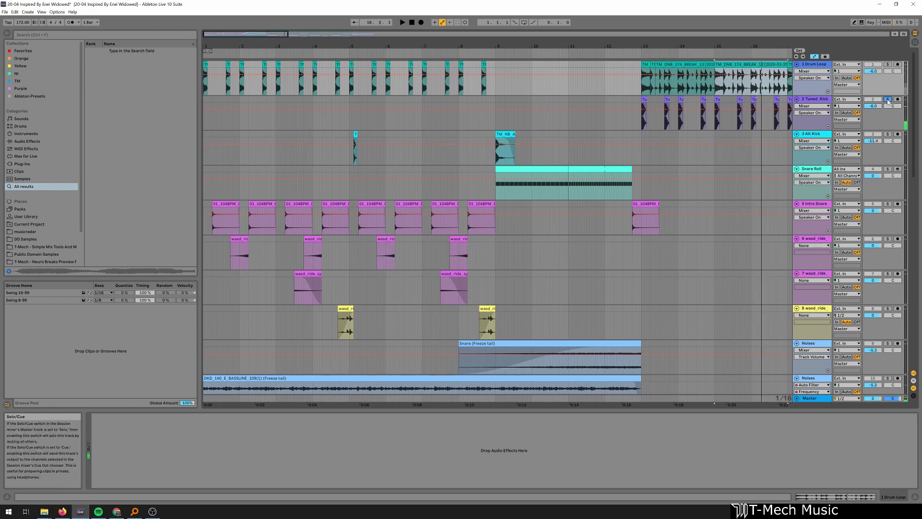
left_click(888, 65)
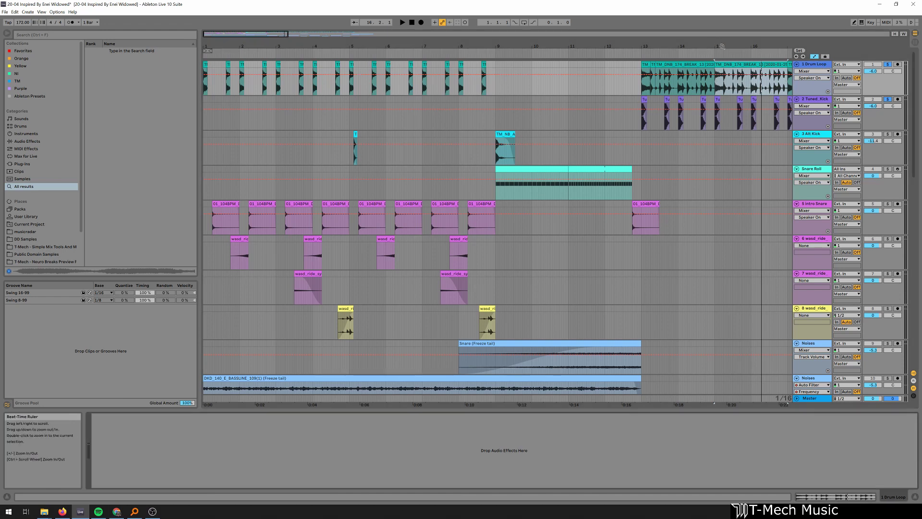
left_click(888, 65)
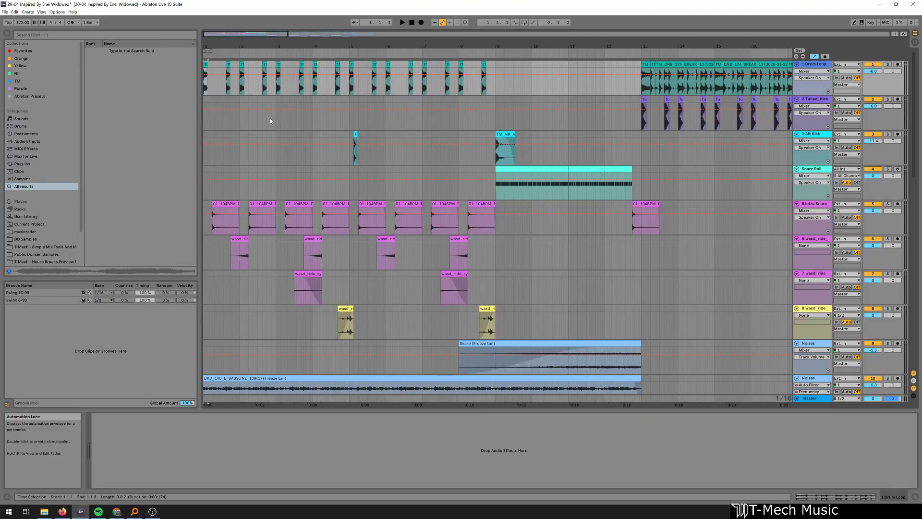
Play the intro from bar 1 and select the first clip on the Intro Snare track
key("space")
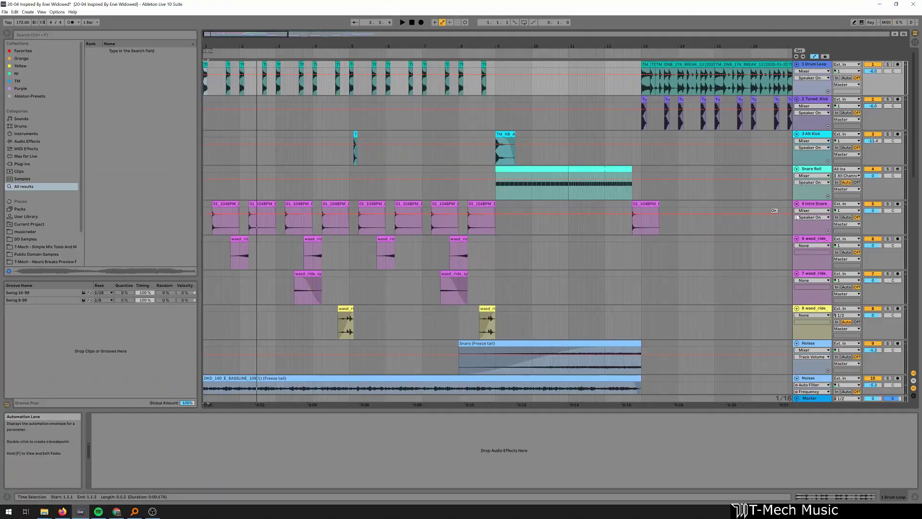
left_click(222, 205)
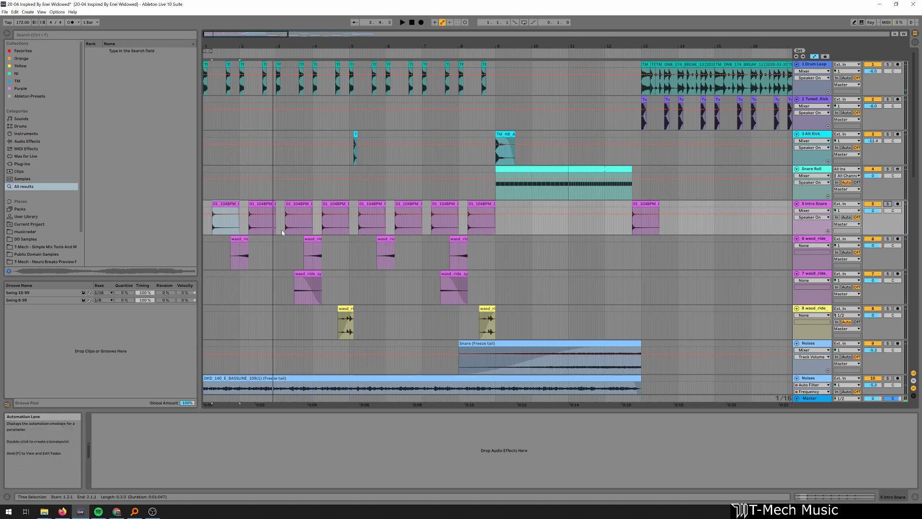
Solo track 6 wasd_ride and play it from its first clip
left_click(244, 240)
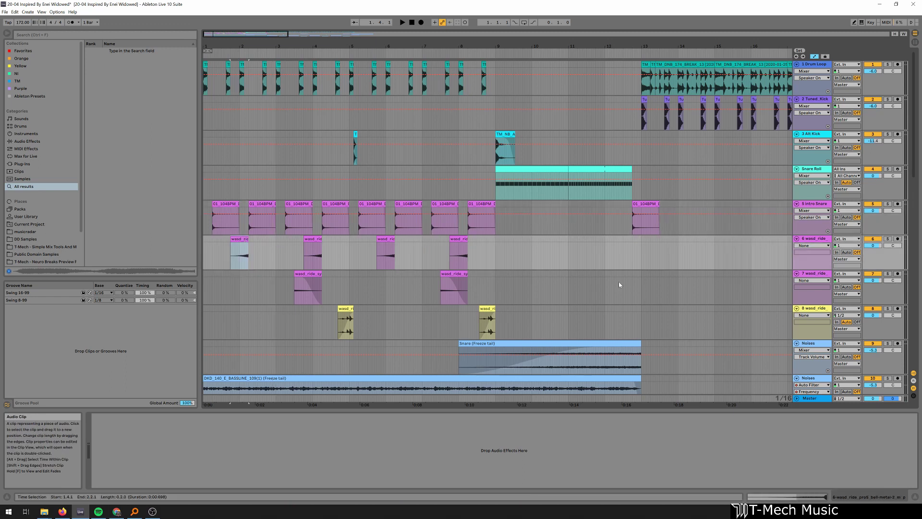
left_click(888, 239)
key("space")
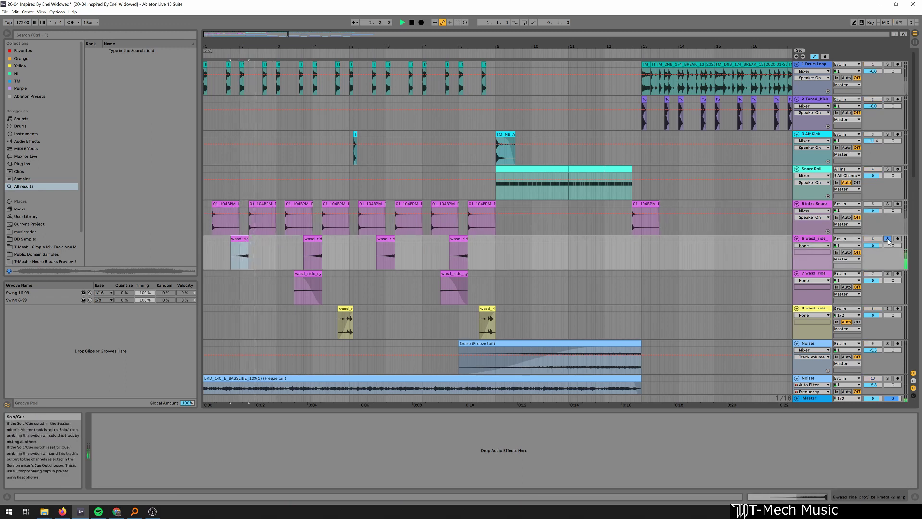
key("space")
Play the intro from the first clip on track 7, then from the first clip on track 8
left_click(319, 281)
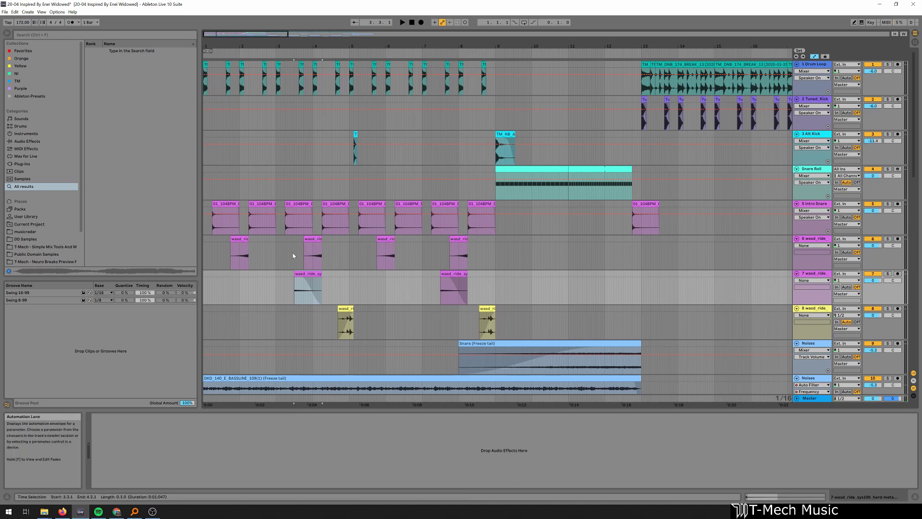
key("space")
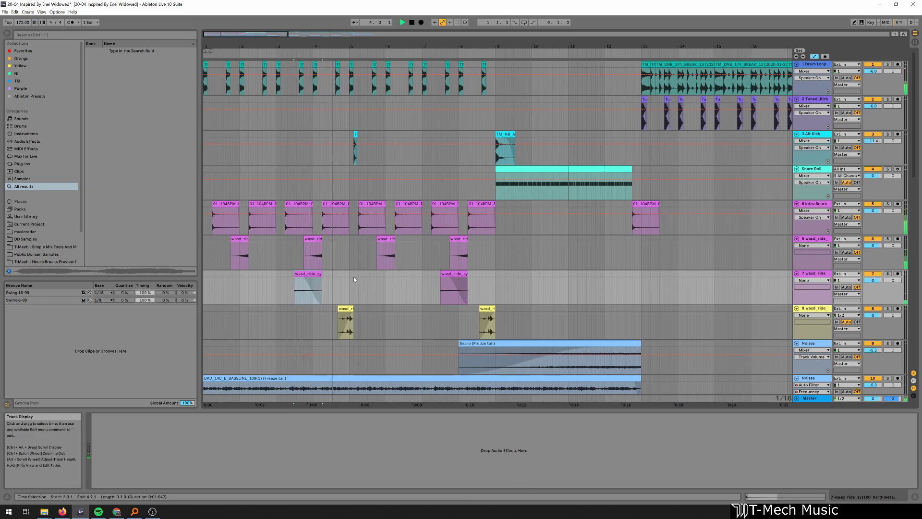
left_click(346, 321)
key("space")
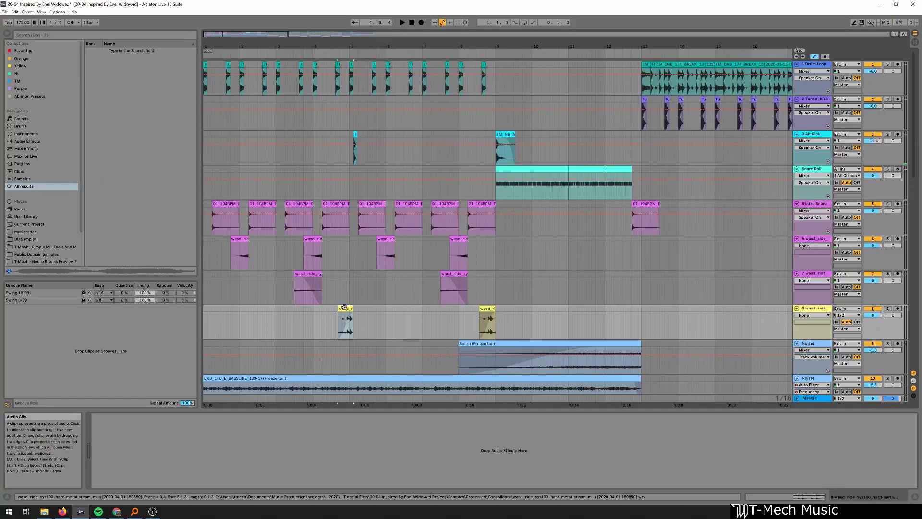
Open the first clip on track 8 and try a transient envelope of 44 in its Beats warp settings
double_click(338, 312)
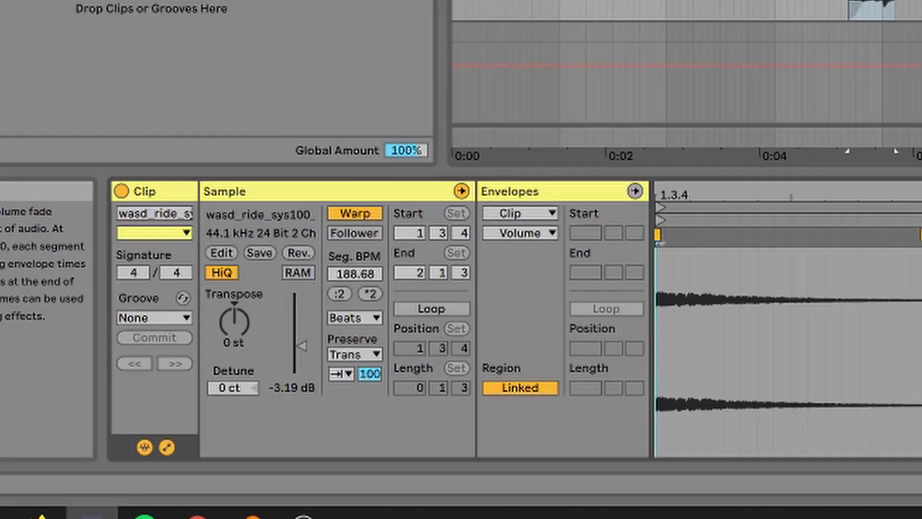
left_click_drag(175, 459, 175, 468)
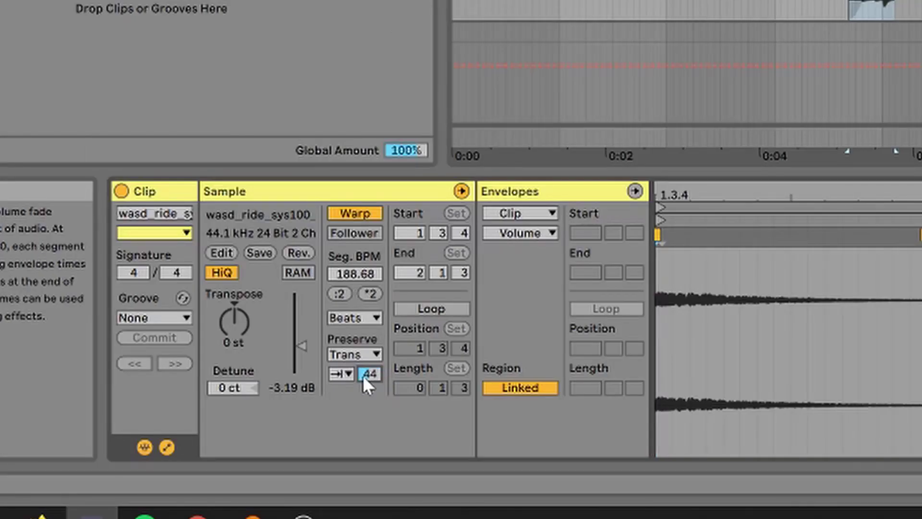
mouse_move(376, 372)
left_mouse_down()
mouse_move(376, 356)
mouse_move(380, 378)
left_mouse_up()
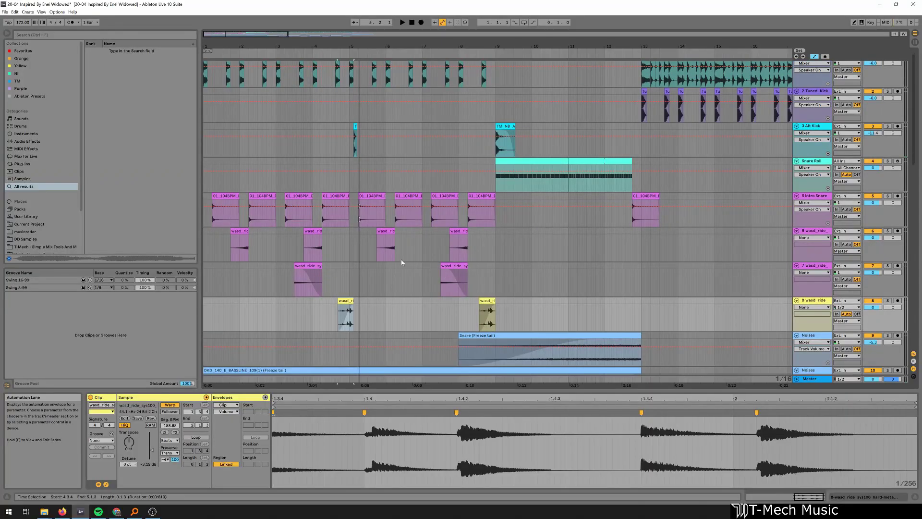
Audition the bassline and snare Noises tracks in solo, and display the bassline noise track's effect chain
scroll(402, 260, "down", 3)
scroll(443, 124, "up", 3)
scroll(443, 125, "up", 1)
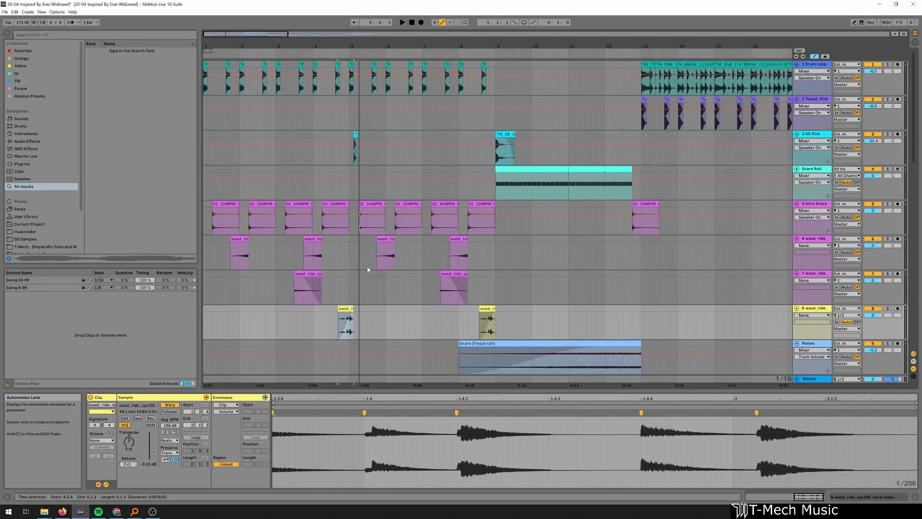
scroll(393, 200, "down", 6)
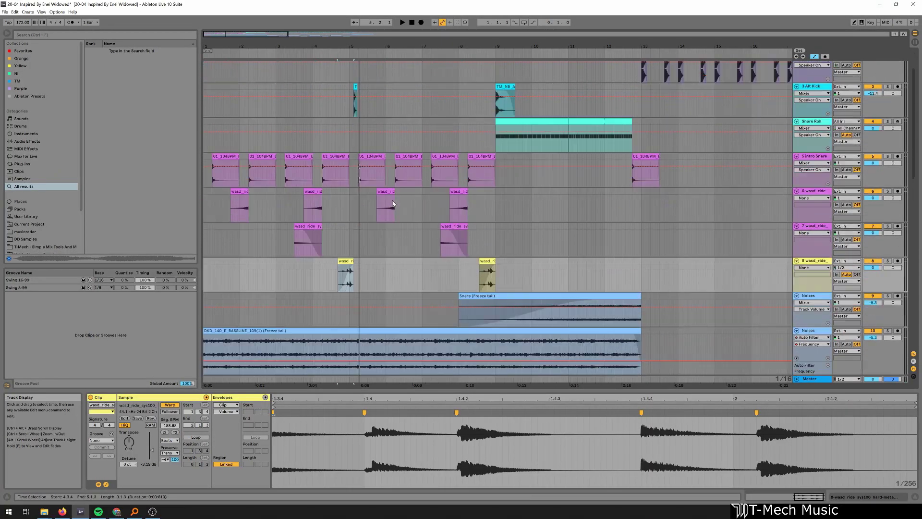
scroll(378, 210, "down", 3)
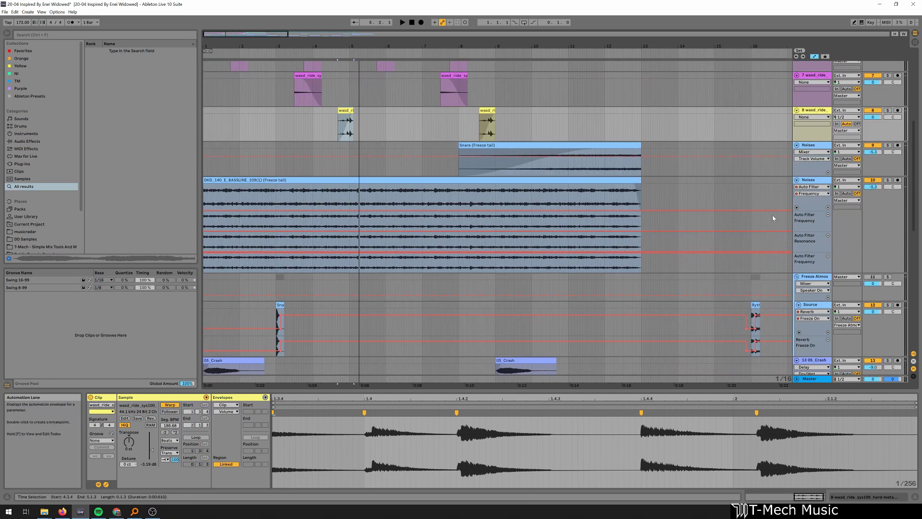
key("space")
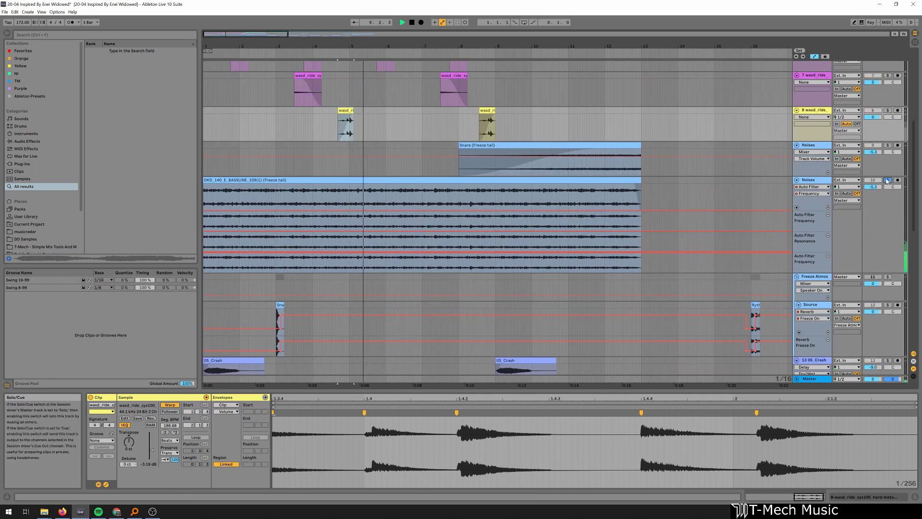
key("space")
double_click(816, 180)
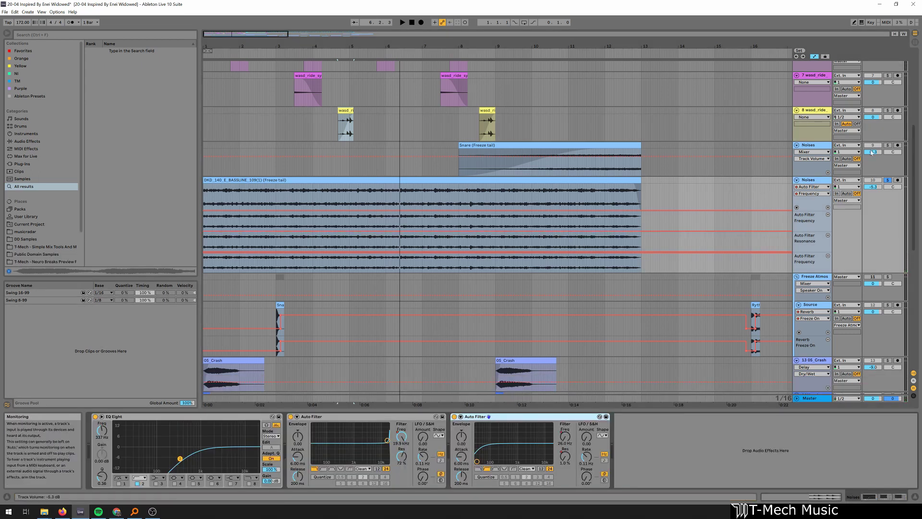
left_click(888, 146)
left_click(570, 166)
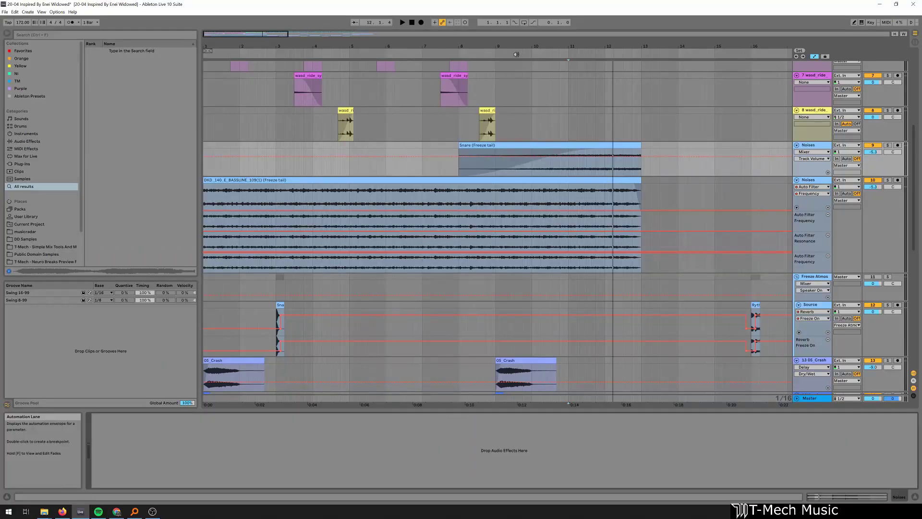
Select the first snare clip on the Source track and display the track's Reverb settings
left_click_drag(336, 47, 336, 42)
scroll(340, 296, "down", 2)
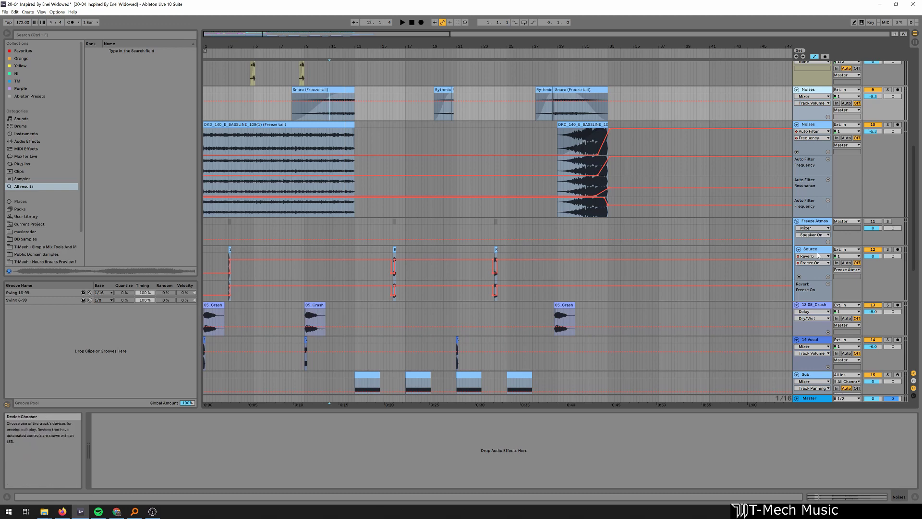
left_click(315, 262)
left_click(231, 250)
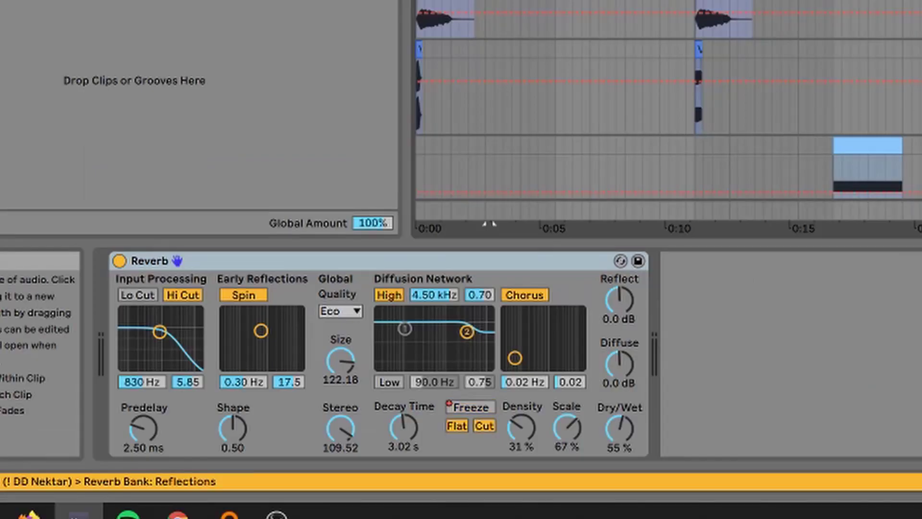
Switch the Source track's Reverb Freeze on and back off, viewing its automation at the first snare clip
left_click(225, 470)
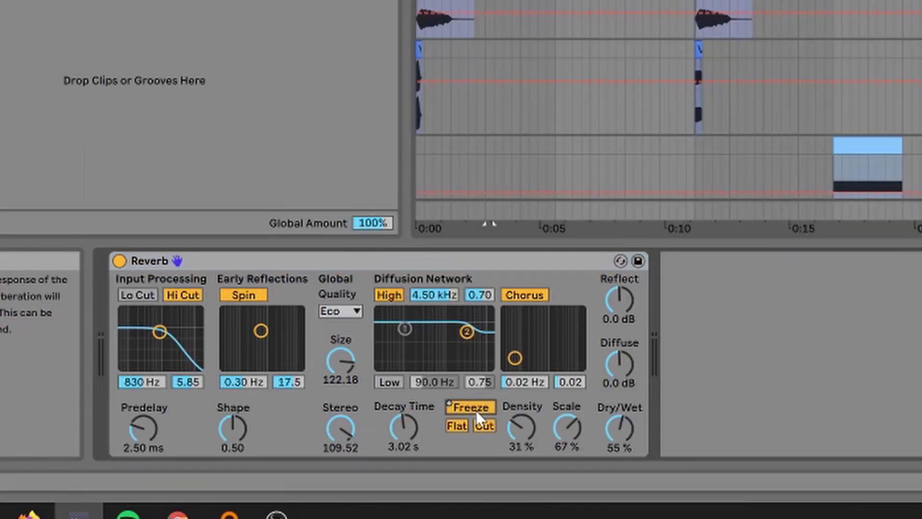
left_click_drag(464, 0, 476, 19)
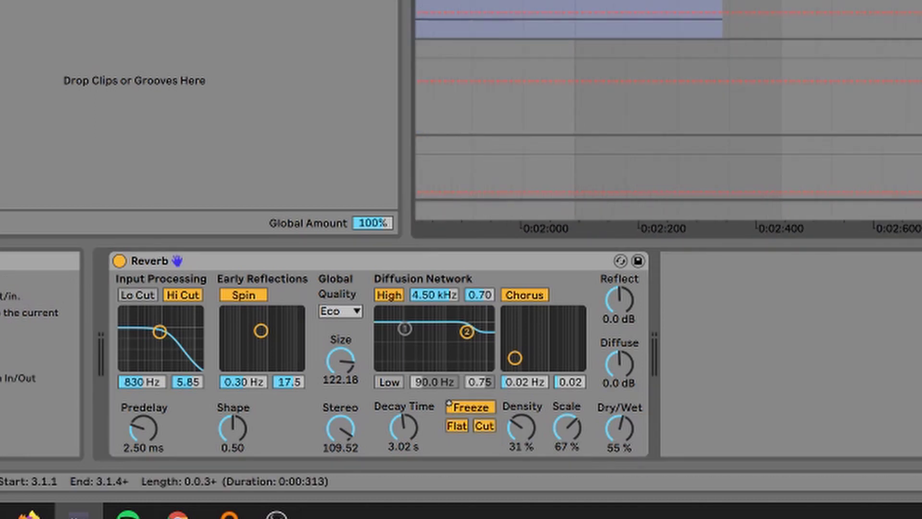
left_click(492, 407)
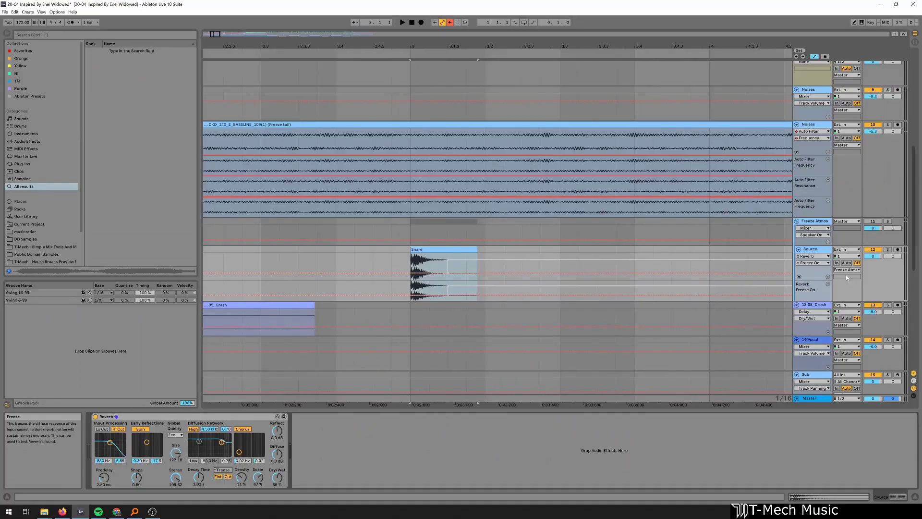
Solo the Freeze Atmos group and place the playback start at the beginning of the snare clip
left_click(888, 221)
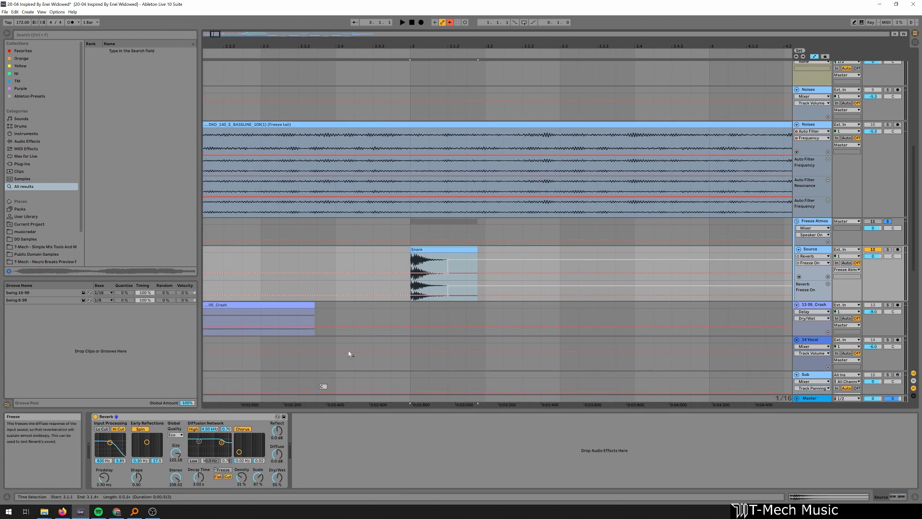
left_click(410, 263)
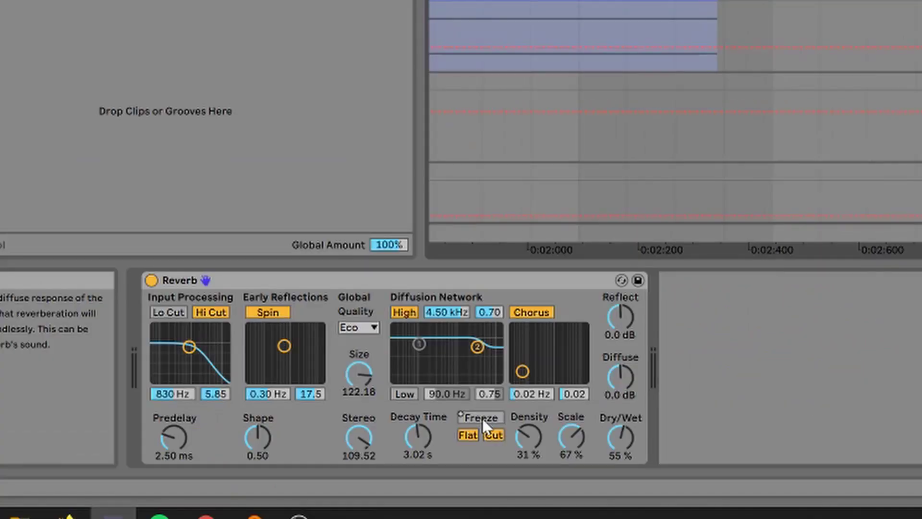
Override the Source track's Reverb Freeze setting and re-enable its automation
left_click(482, 421)
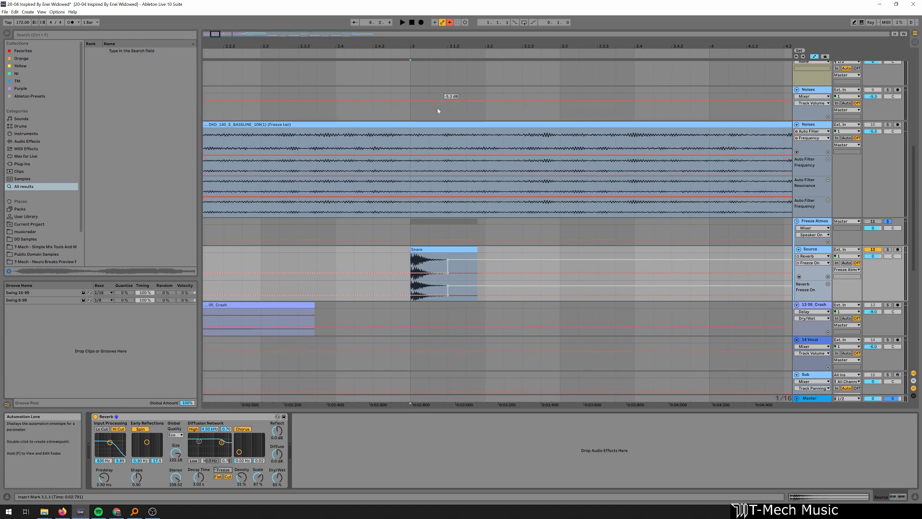
left_click(450, 23)
left_click_drag(457, 46, 436, 29)
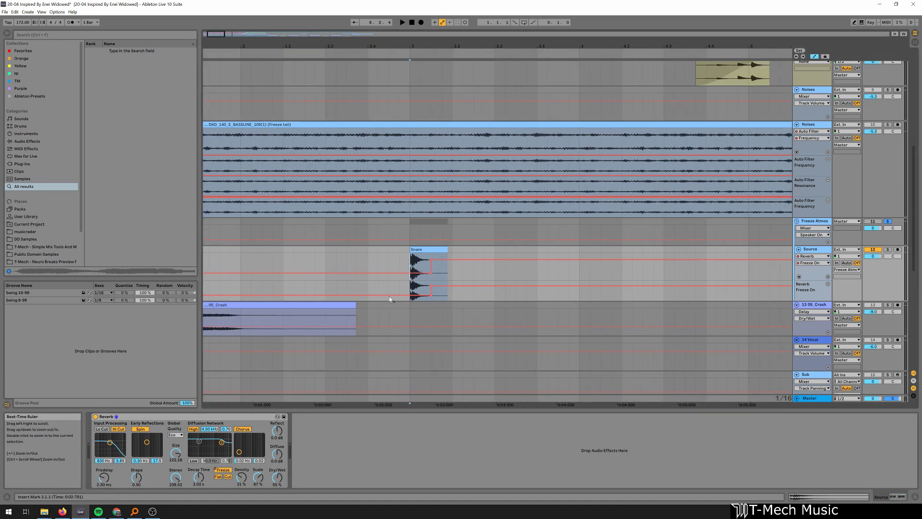
Follow the Freeze automation along the Source track and audition the rhythmic noise clip at bar 16
left_click_drag(631, 48, 412, 31)
left_click_drag(710, 47, 485, 35)
left_click_drag(706, 40, 513, 35)
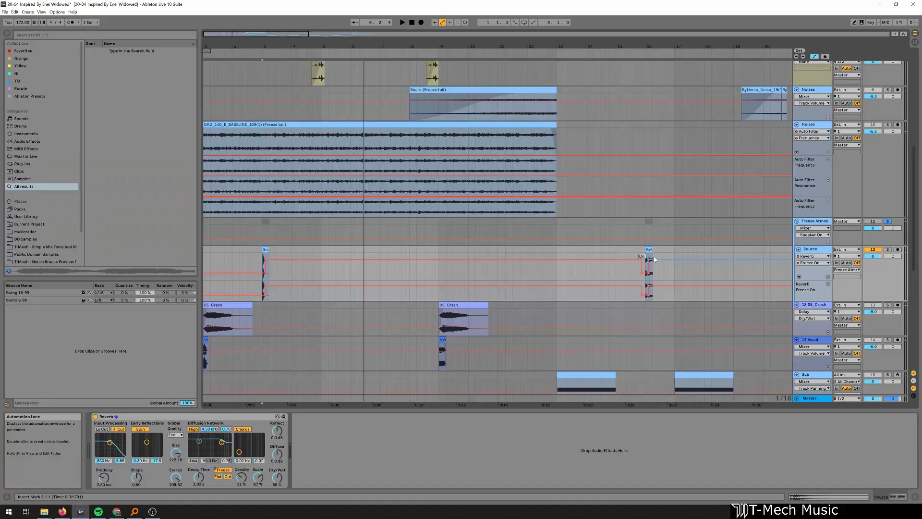
left_click_drag(710, 46, 417, 20)
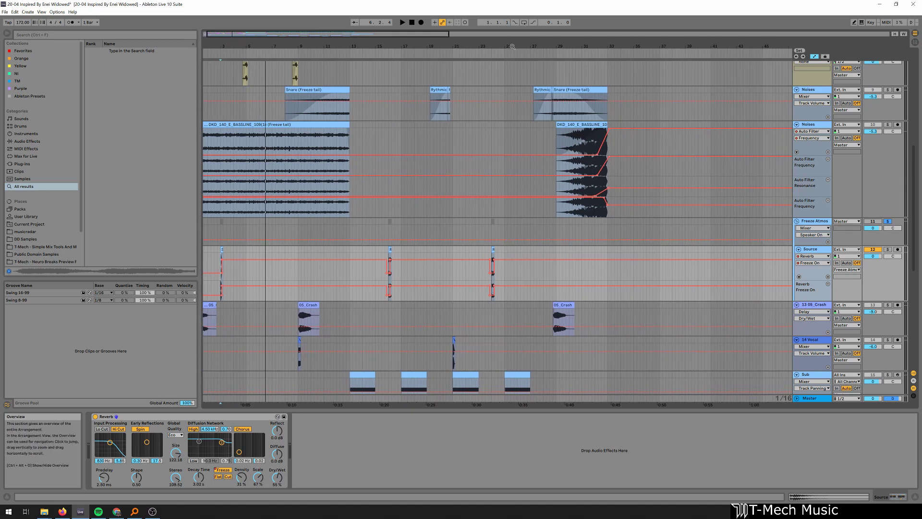
mouse_move(512, 47)
left_mouse_down()
mouse_move(372, 23)
mouse_move(507, 44)
left_mouse_up()
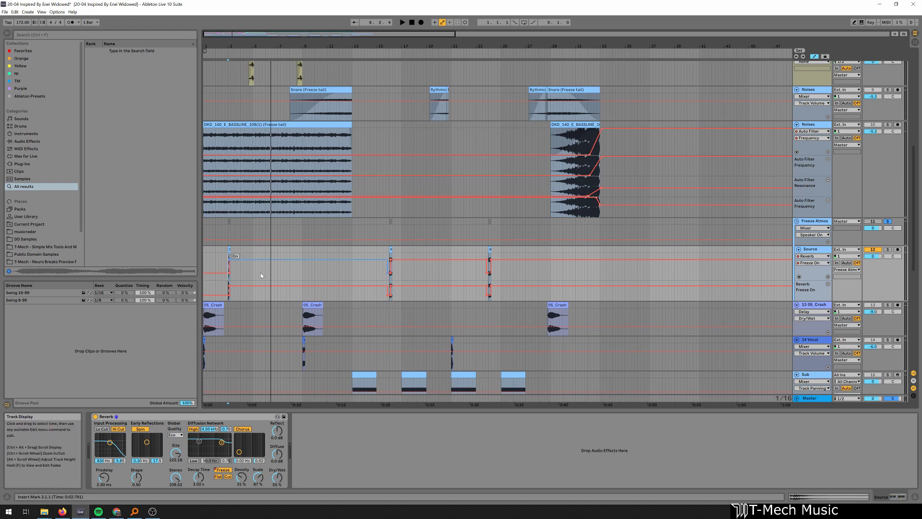
left_click(394, 262)
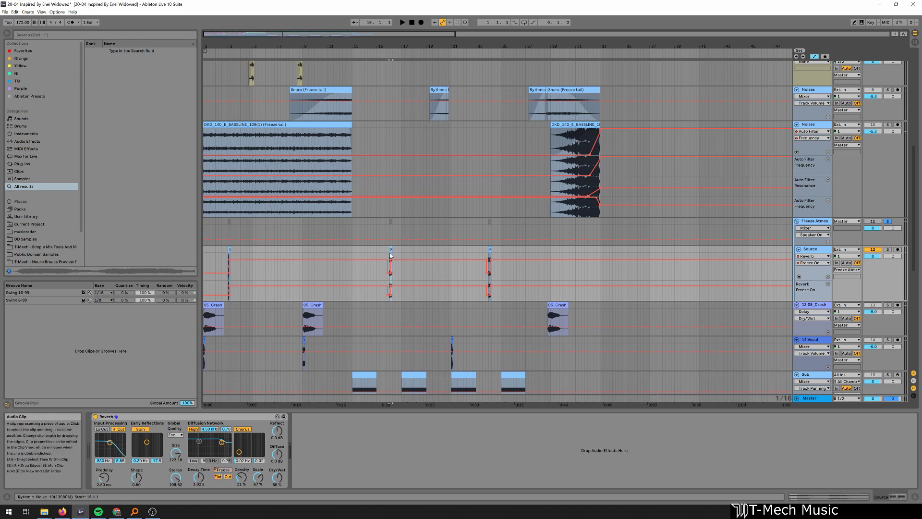
key("space")
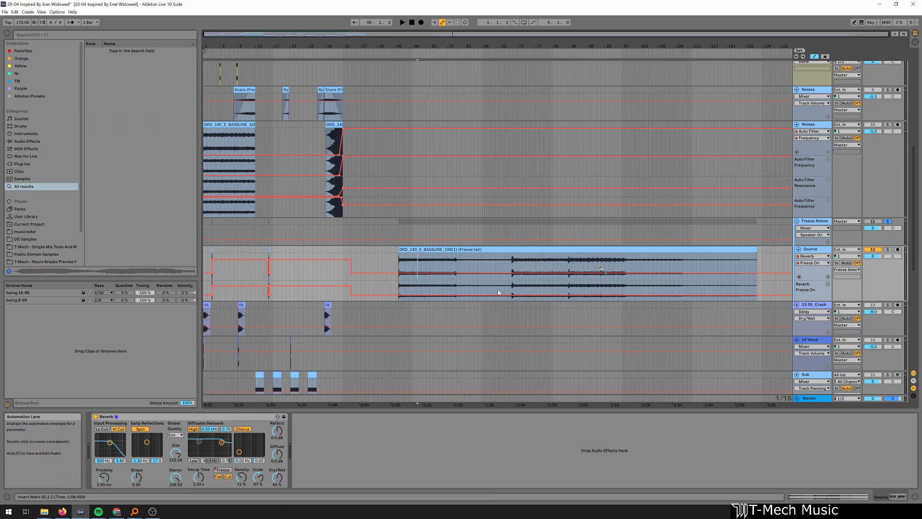
Audition the long bassline freeze-tail clip on the Source track from several positions, including around bar 80
key("space")
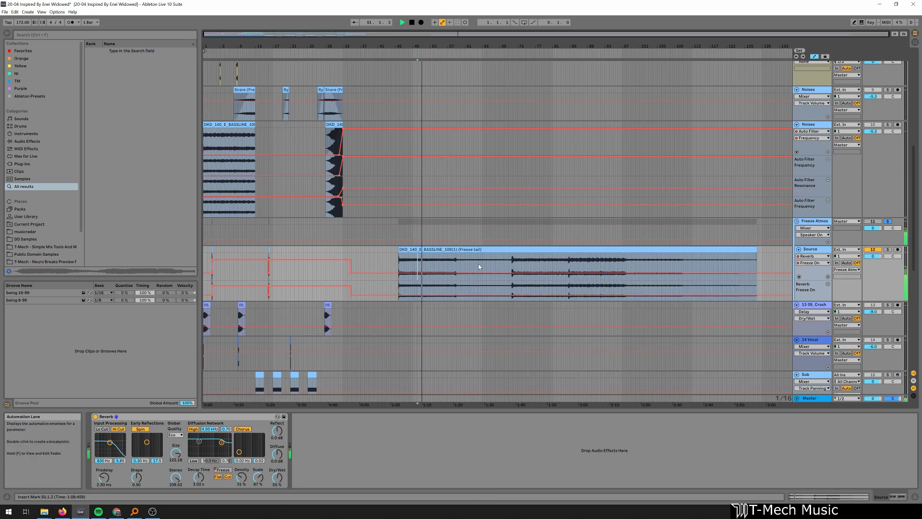
left_click(548, 268)
key("space")
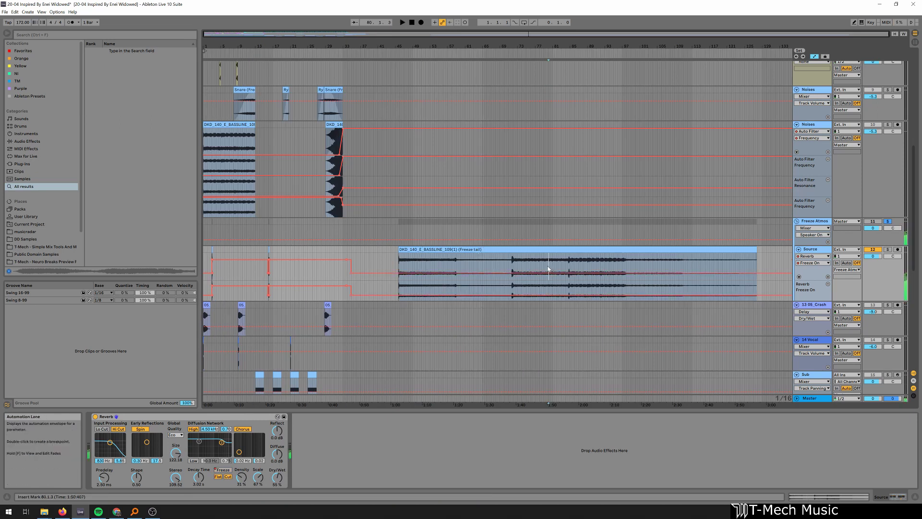
key("space")
left_click(605, 268)
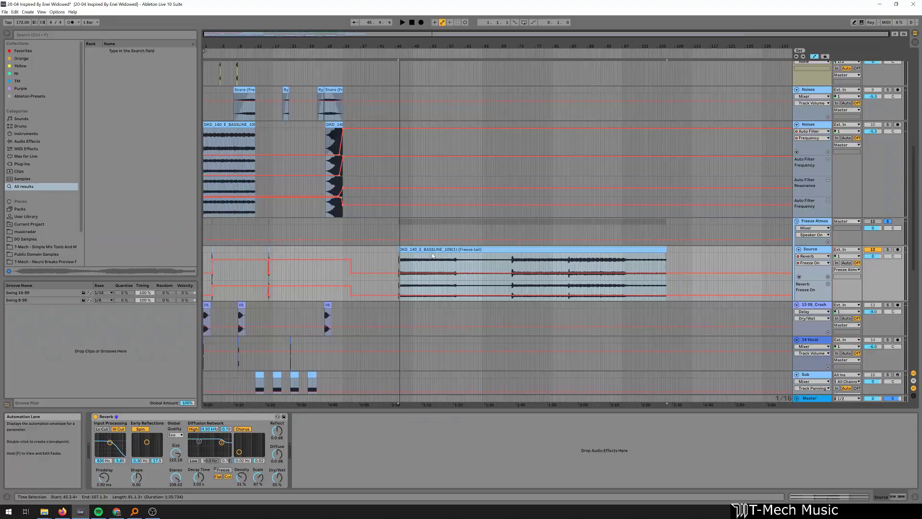
Take the Freeze Atmos group out of solo and fold it
left_click(888, 222)
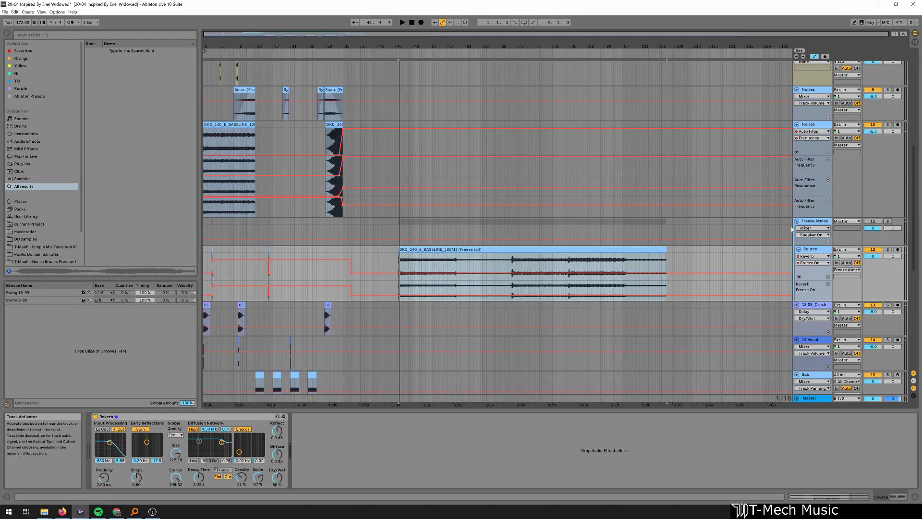
left_click(797, 221)
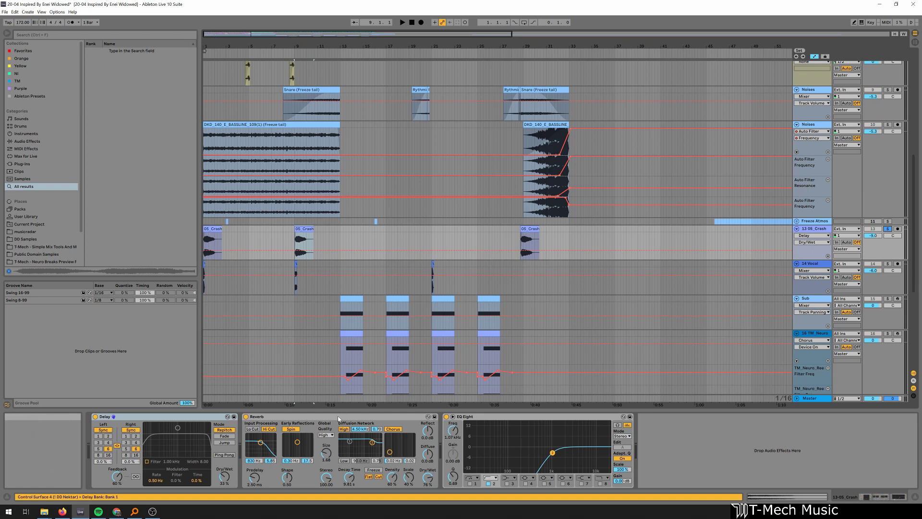
Solo the 05_Crash track and audition its crash clip at bar 9 with its effects bypassed
left_click(887, 229)
key("space")
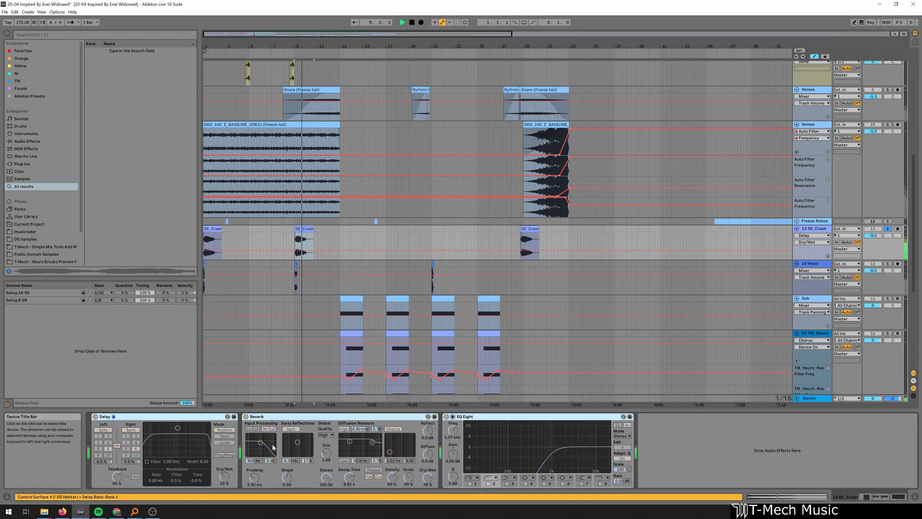
left_click_drag(297, 42, 302, 231)
key("space")
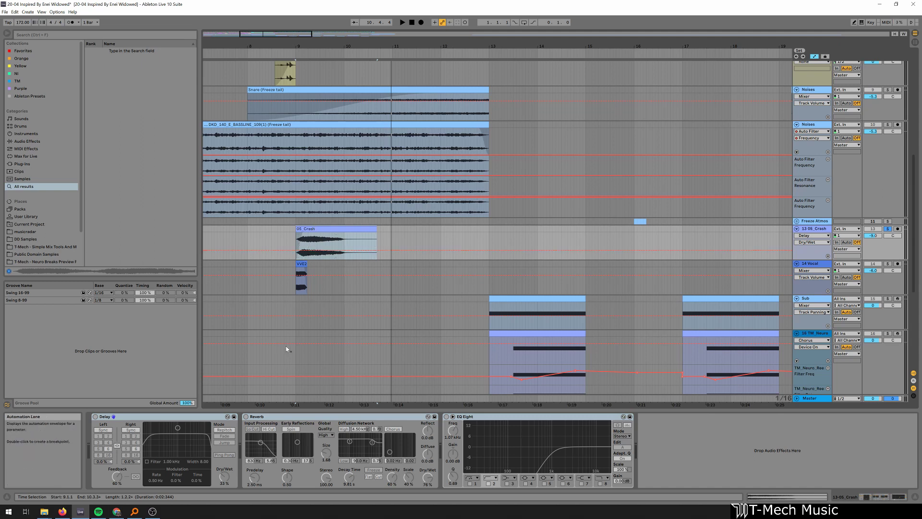
Reactivate the crash track's Reverb, Delay and EQ Eight while auditioning it, and take the track out of solo
left_click(245, 416)
left_click(96, 416)
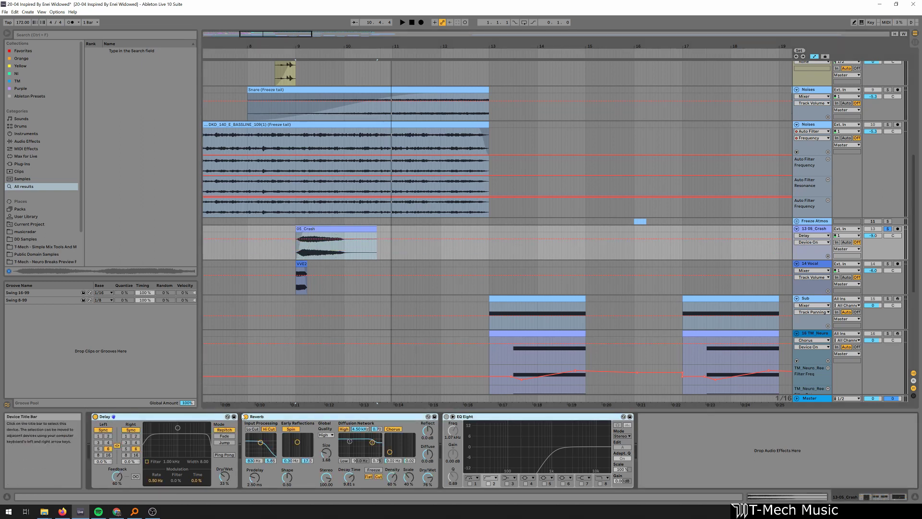
key("space")
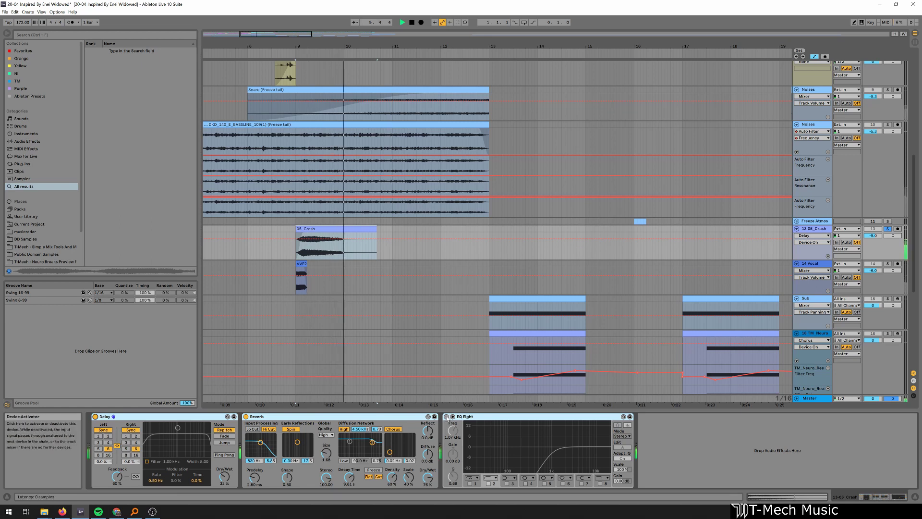
left_click(448, 417)
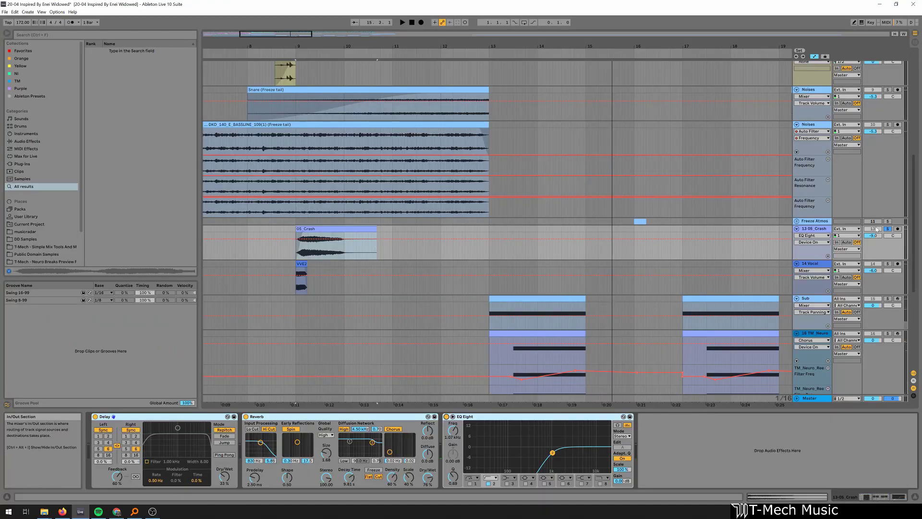
left_click(888, 229)
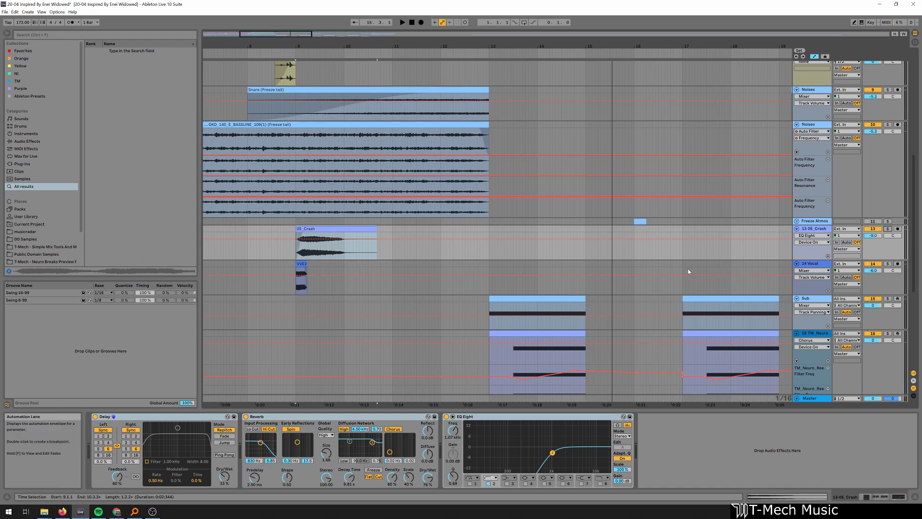
Audition the Vocal track's first clip in solo from the start of the arrangement
left_click_drag(492, 48, 492, 19)
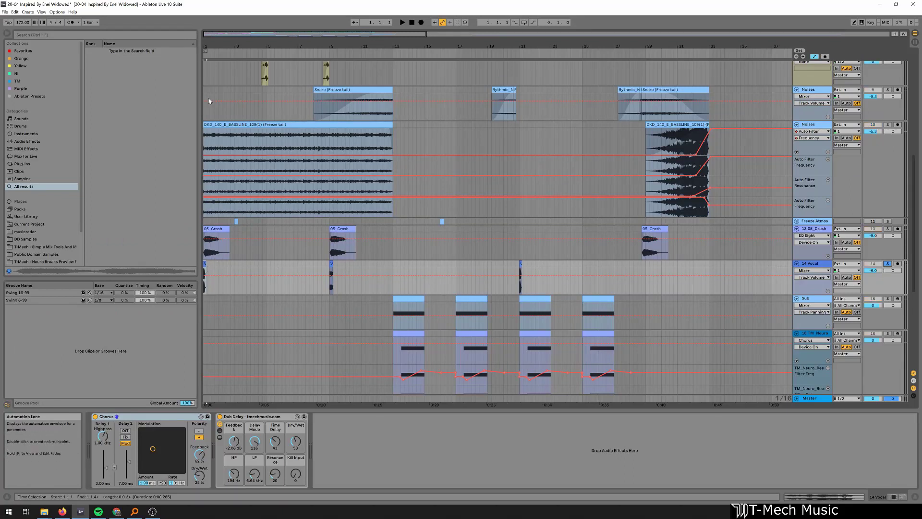
left_click_drag(206, 43, 206, 130)
key("space")
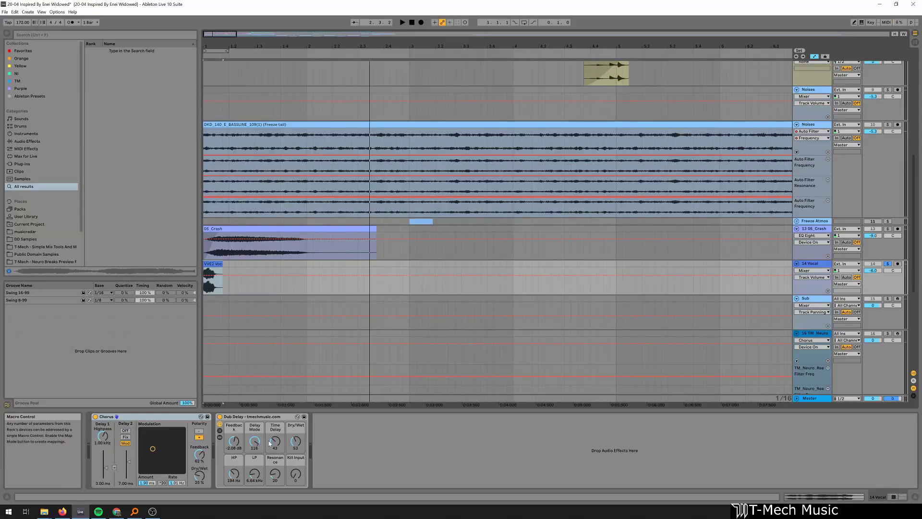
Display the Dub Delay rack's chain list and unfold the Wet chain's Routing III, HP and LP devices
left_click(219, 431)
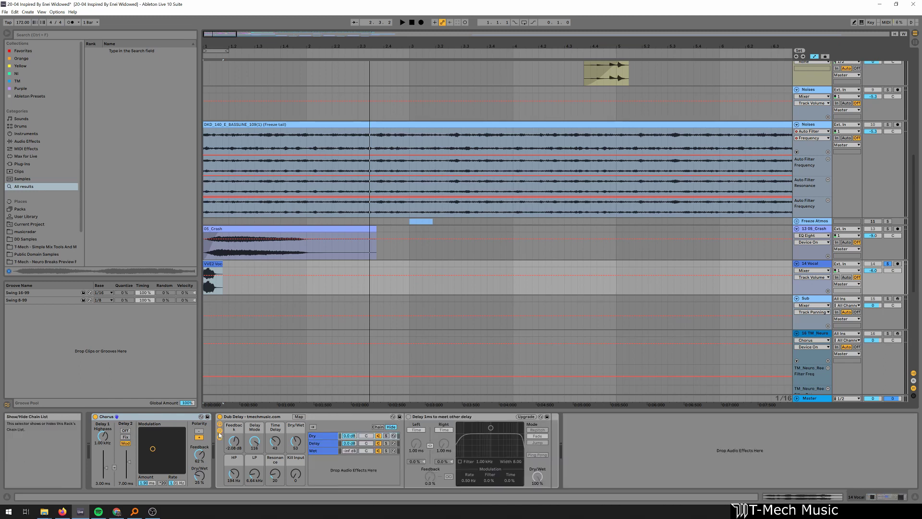
left_click(327, 451)
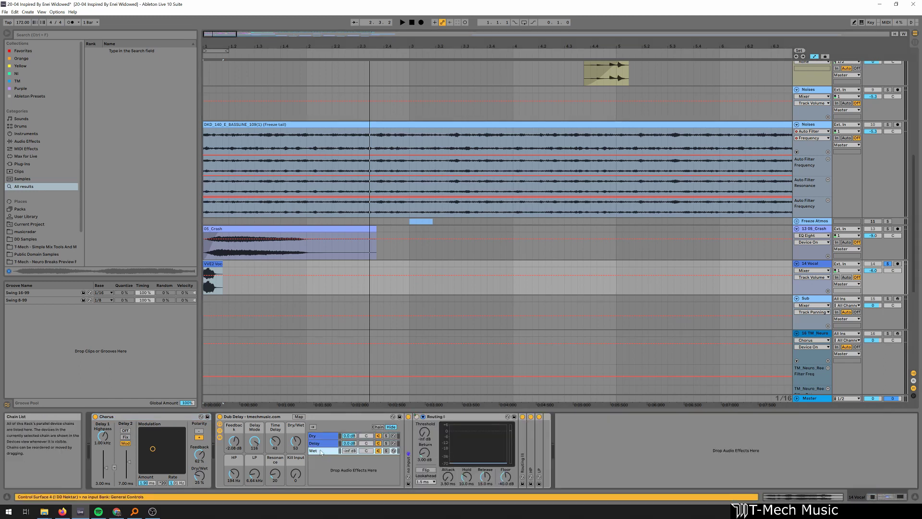
double_click(522, 447)
double_click(628, 445)
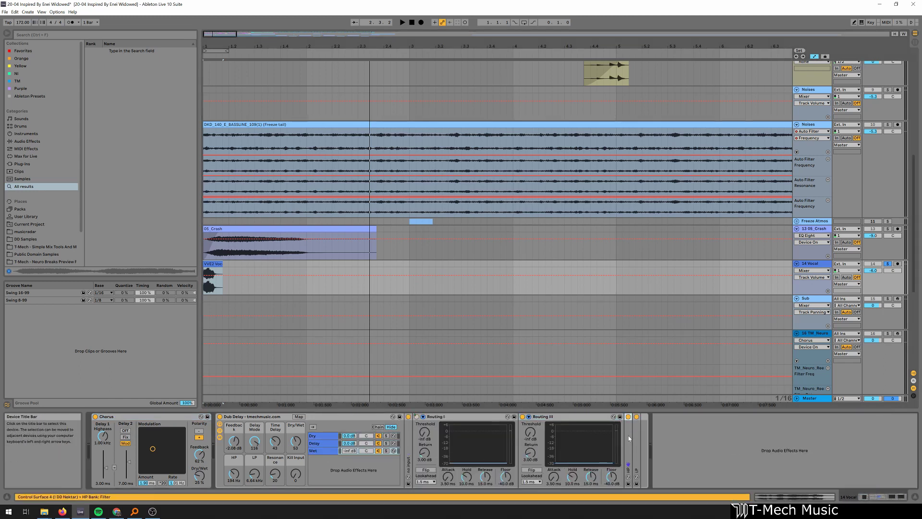
double_click(786, 437)
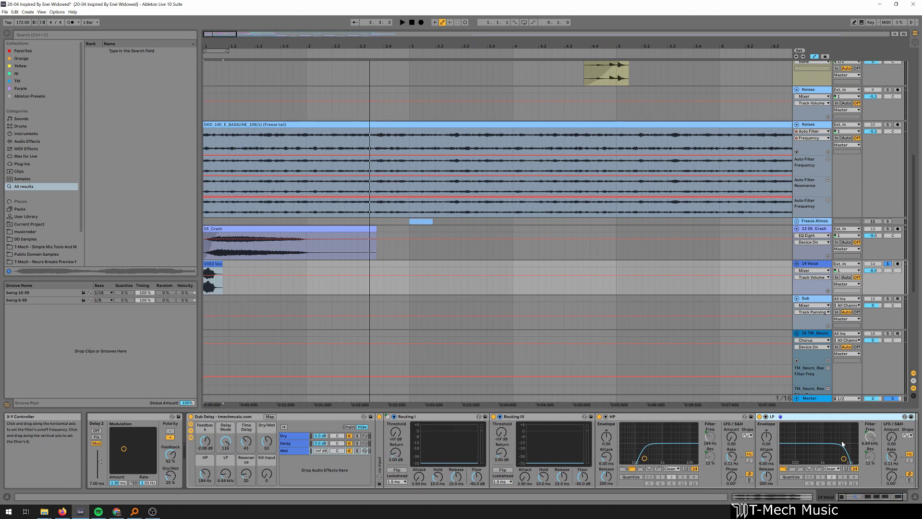
left_click(901, 499)
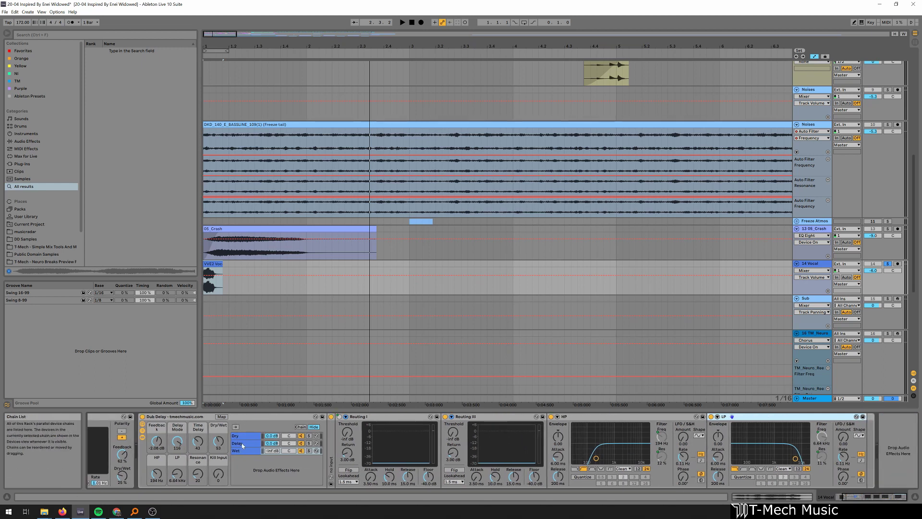
Display the devices of the Dub Delay rack's Delay, Dry, Delay and Wet chains in turn
left_click(248, 443)
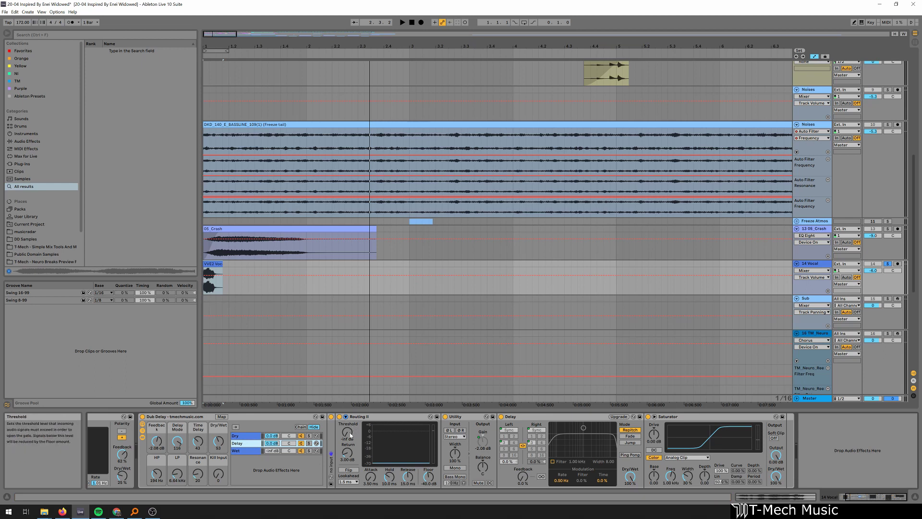
left_click(306, 435)
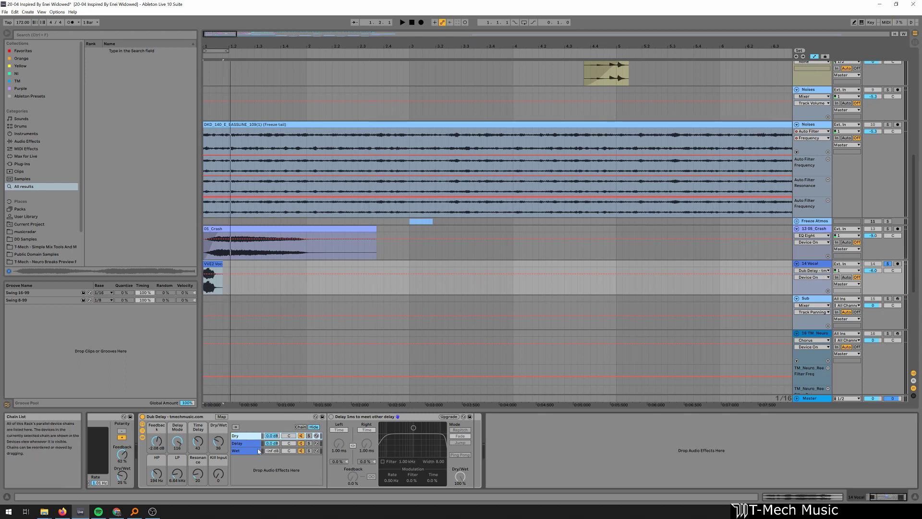
left_click(248, 445)
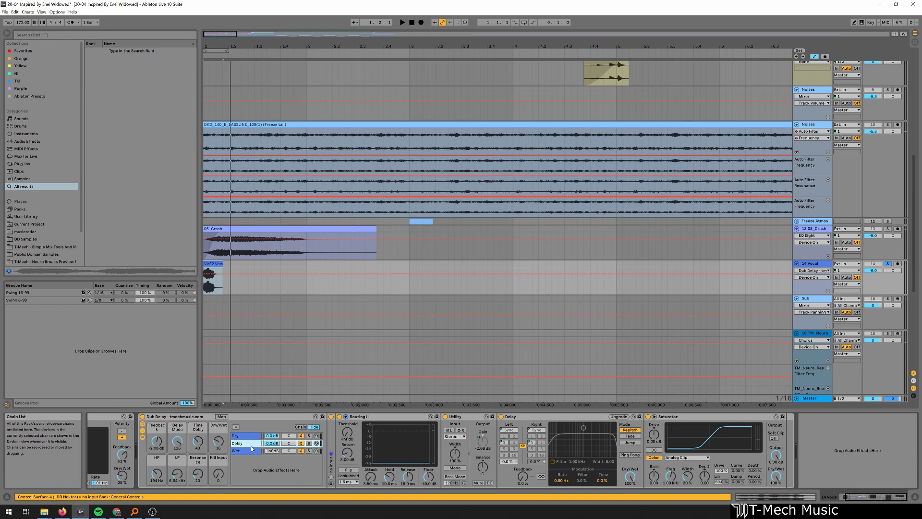
left_click(247, 451)
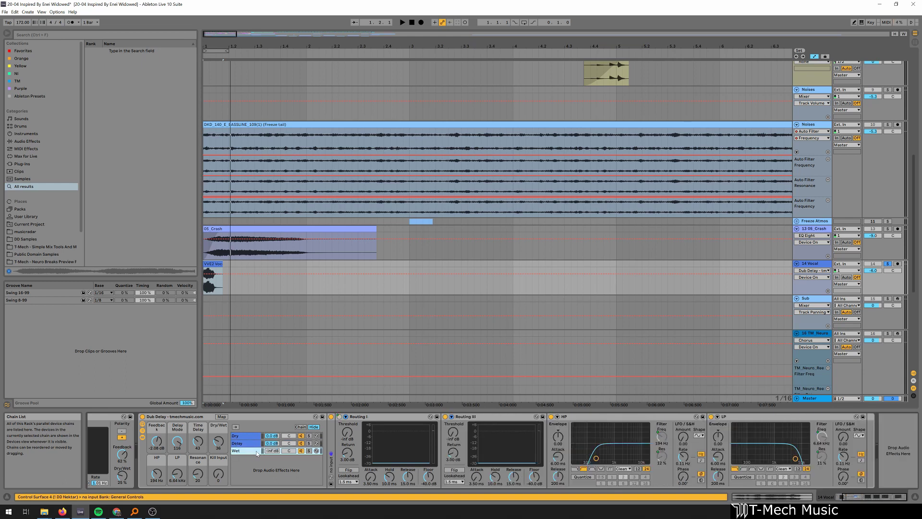
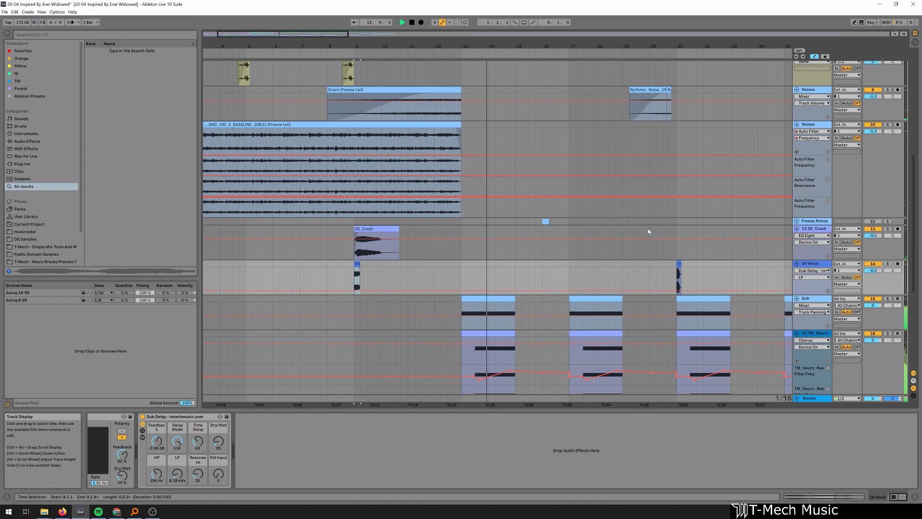
Audition the freeze-tail clip on the 17-11-Audio 1 track in solo from bar 9 and deactivate the track
key("space")
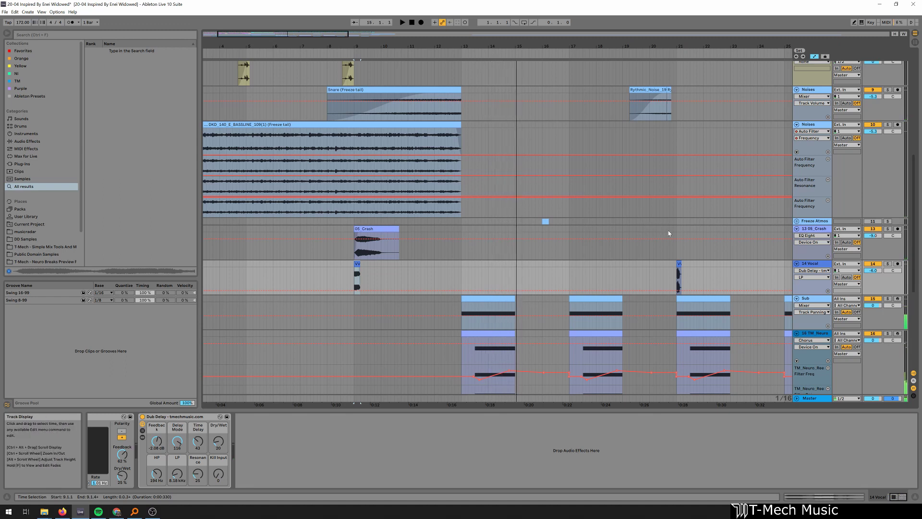
left_click_drag(663, 46, 551, 43)
scroll(775, 315, "down", 5)
scroll(770, 300, "down", 3)
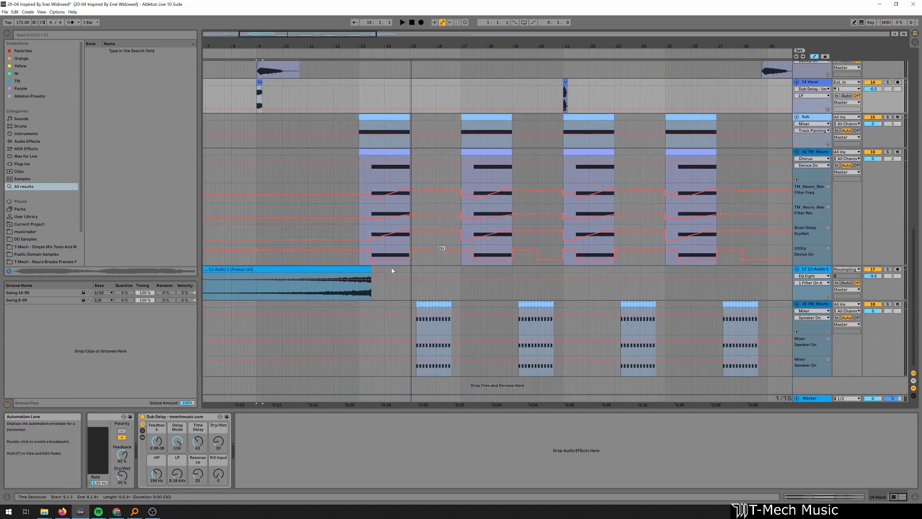
left_click(347, 270)
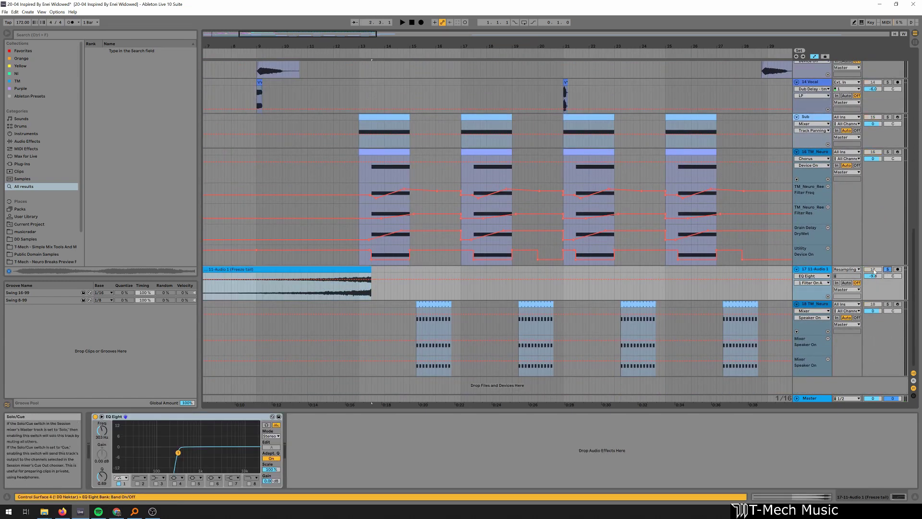
left_click(889, 269)
left_click(273, 288)
key("space")
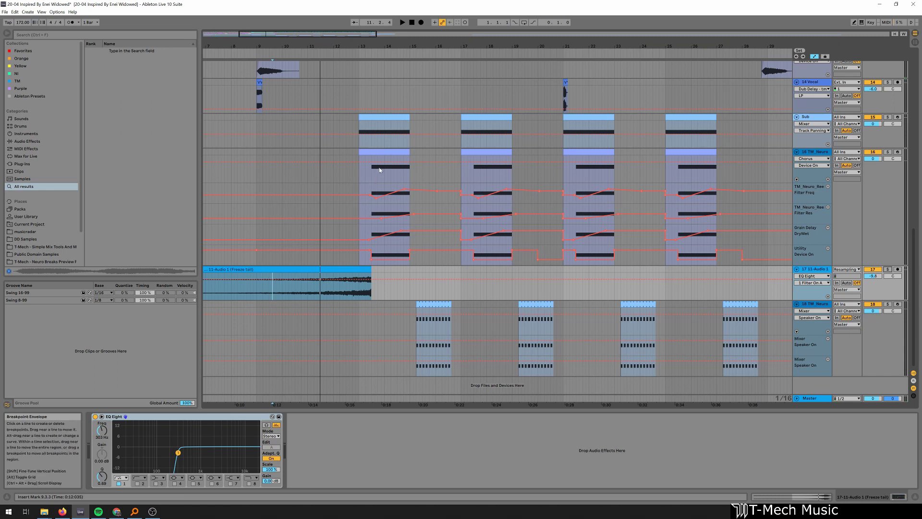
left_click(873, 269)
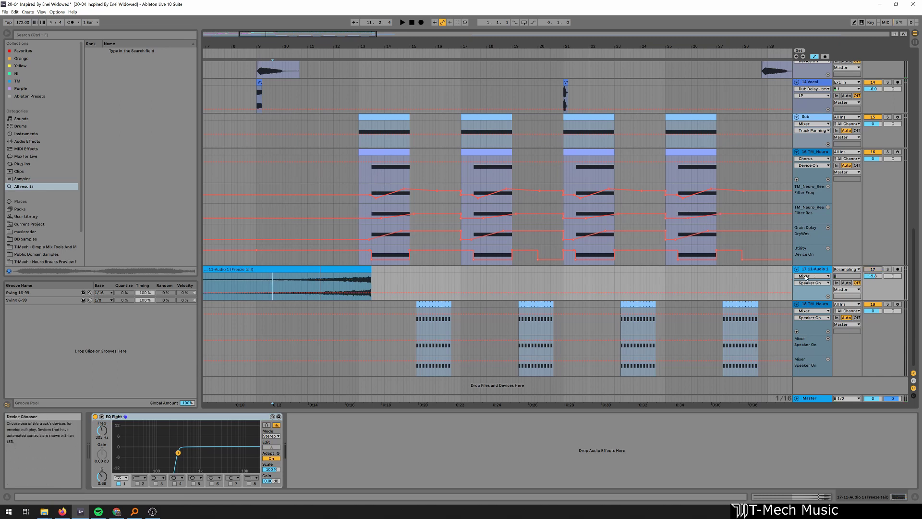
Open the Sub track's Serum instrument and display its oscillator A in the wavetable editor
scroll(451, 183, "up", 5)
left_click(384, 204)
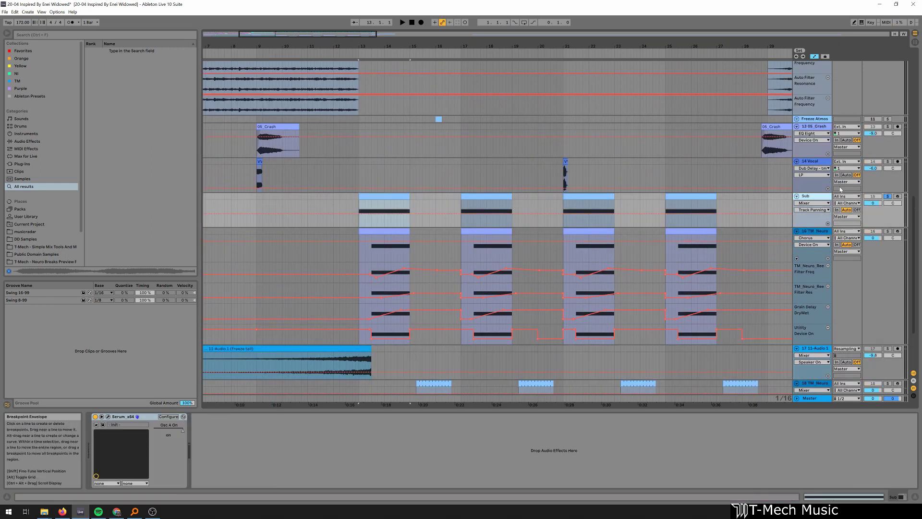
left_click(108, 416)
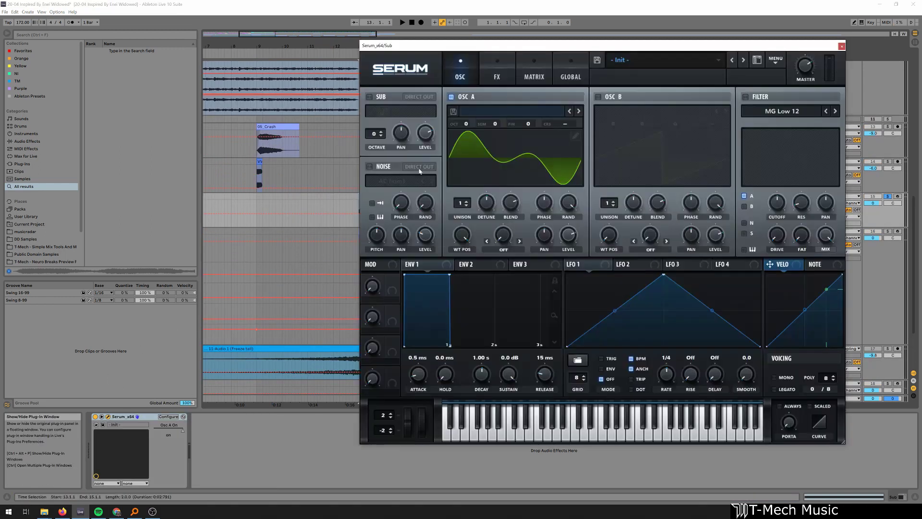
left_click(576, 137)
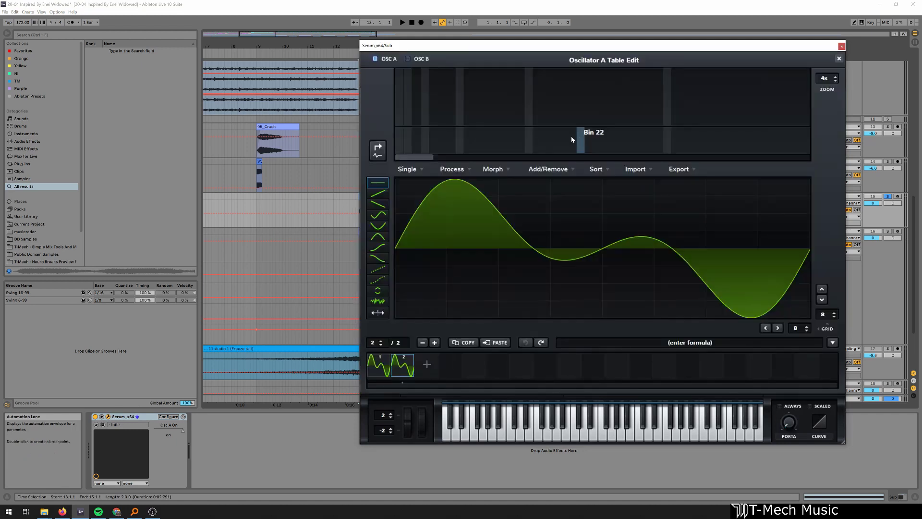
Redraw oscillator A's wavetable frame from a full first harmonic plus a slightly lower second harmonic in bin 2
left_click(399, 119)
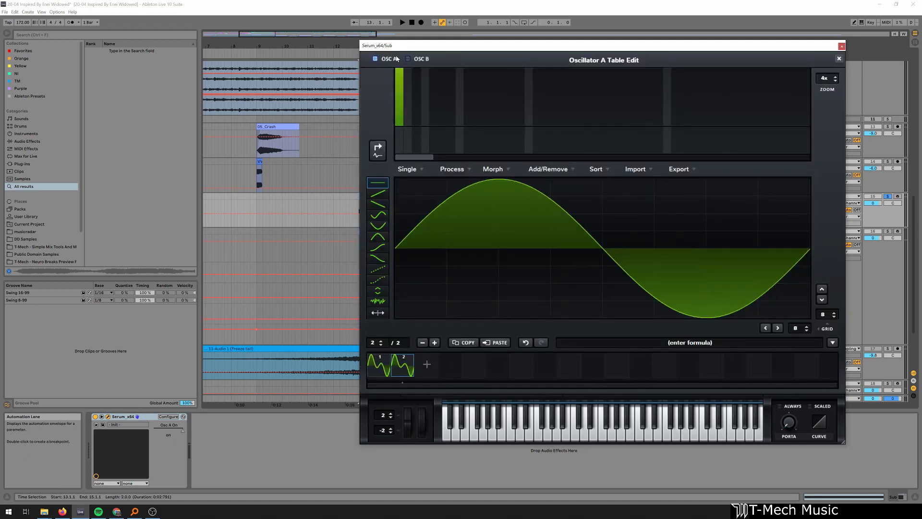
left_click_drag(408, 115, 407, 69)
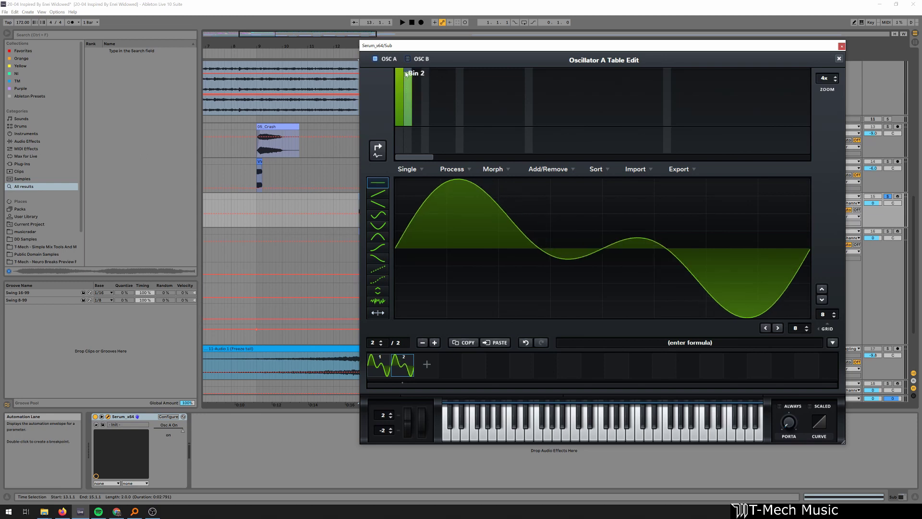
left_click(840, 60)
left_click(575, 136)
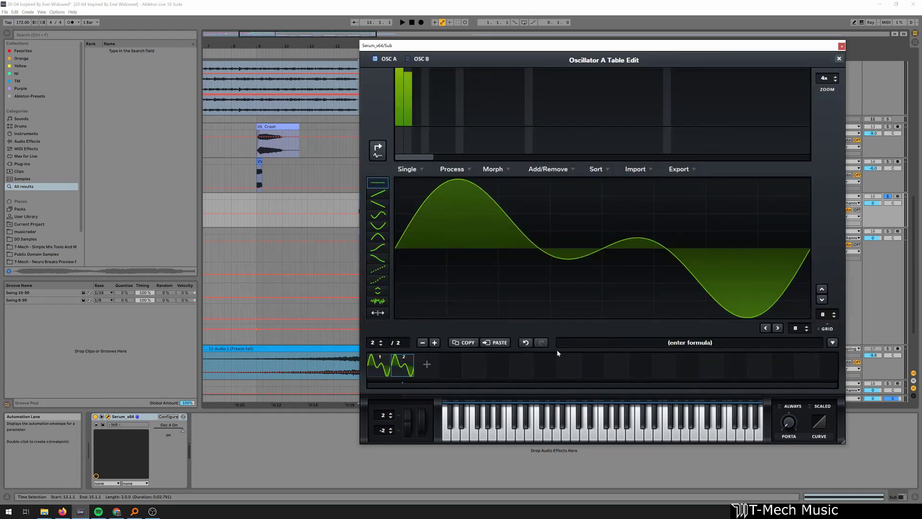
Undo the harmonic edits in oscillator A's wavetable and close Serum
left_click(526, 343)
left_click(525, 343)
left_click(525, 342)
left_click(526, 343)
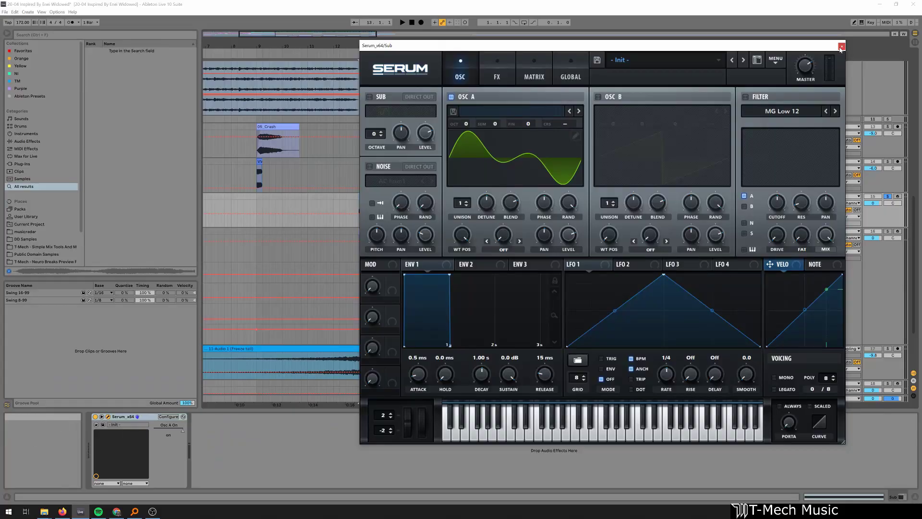
left_click(842, 47)
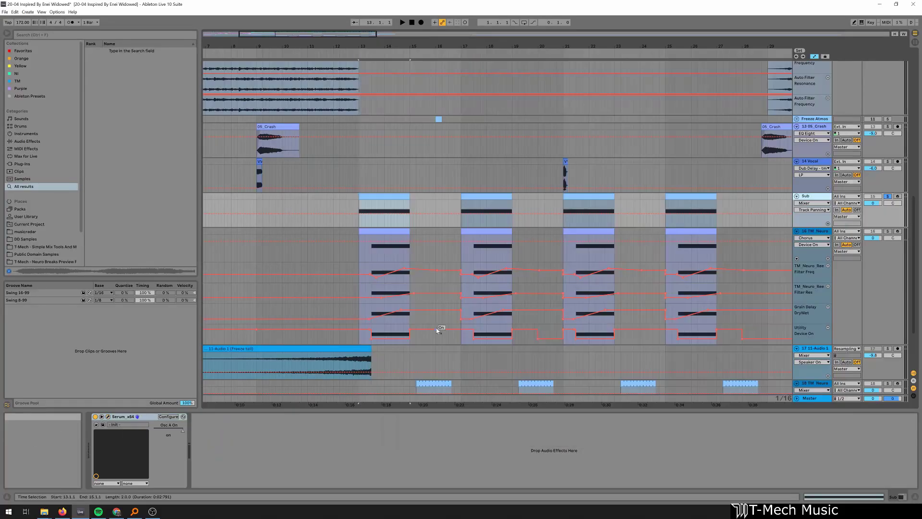
Audition the Sub track in solo from bar 13
left_click(369, 258)
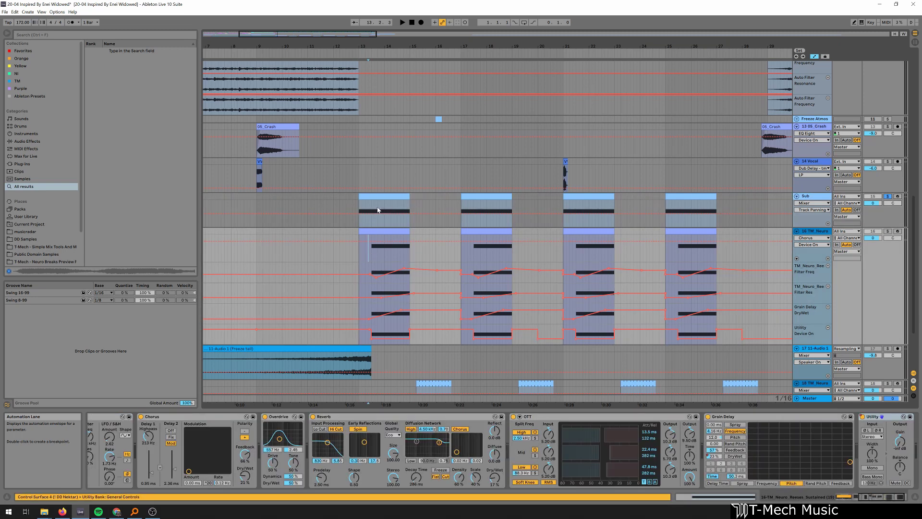
left_click(887, 197)
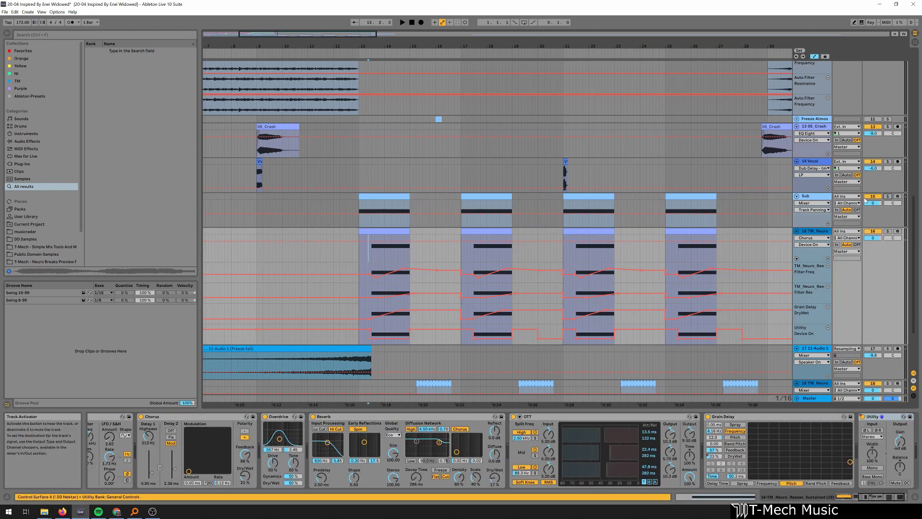
key("space")
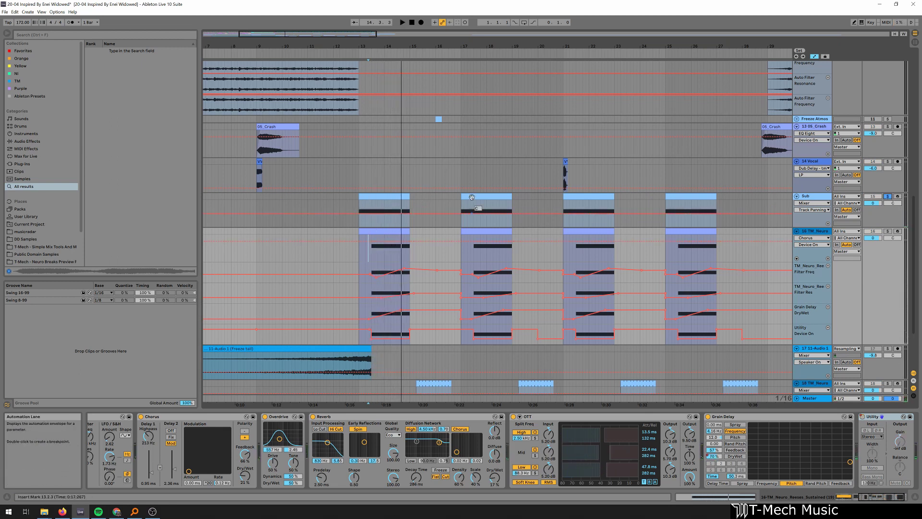
Solo the 16 TM_Neuro track and compare its device chain with that of the 18 TM_Neuro track
scroll(365, 229, "down", 3)
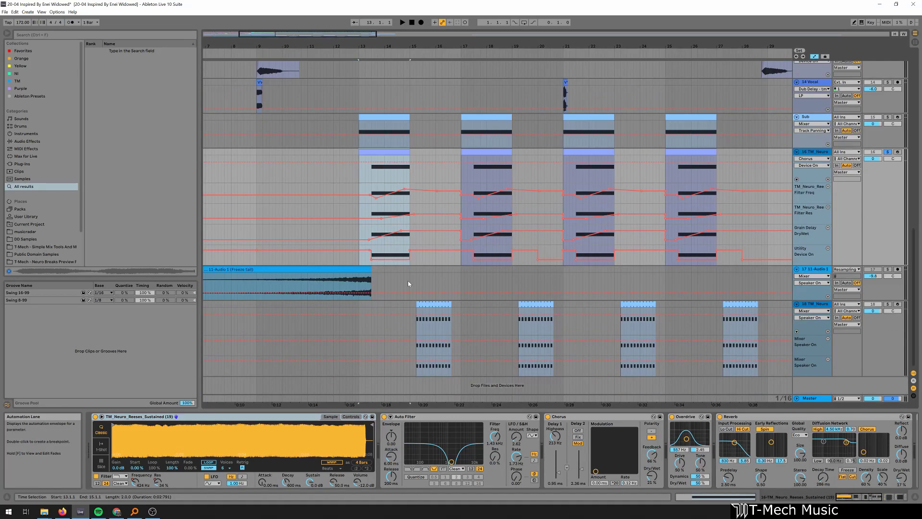
left_click(820, 305)
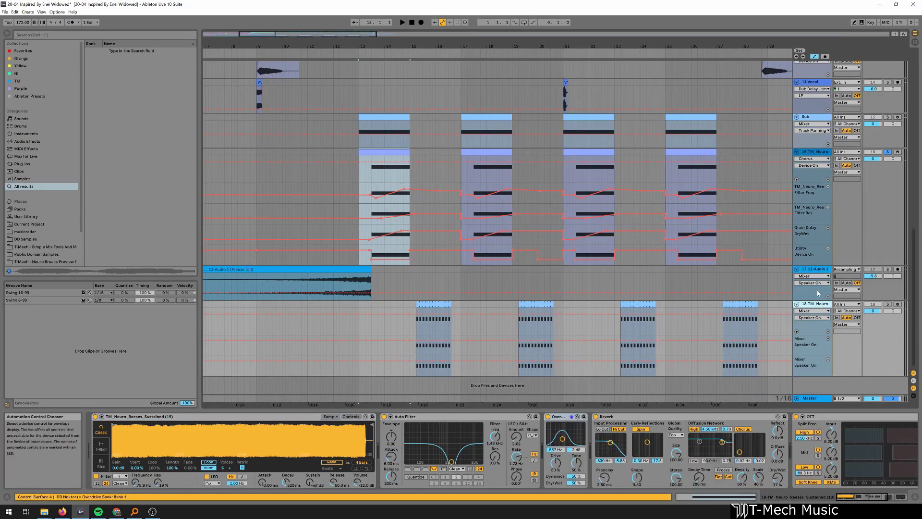
left_click(817, 155)
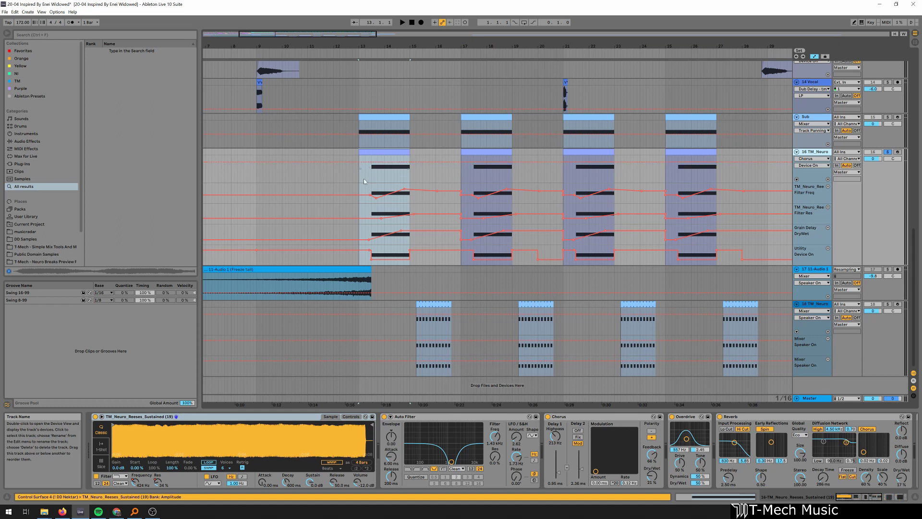
left_click(818, 155)
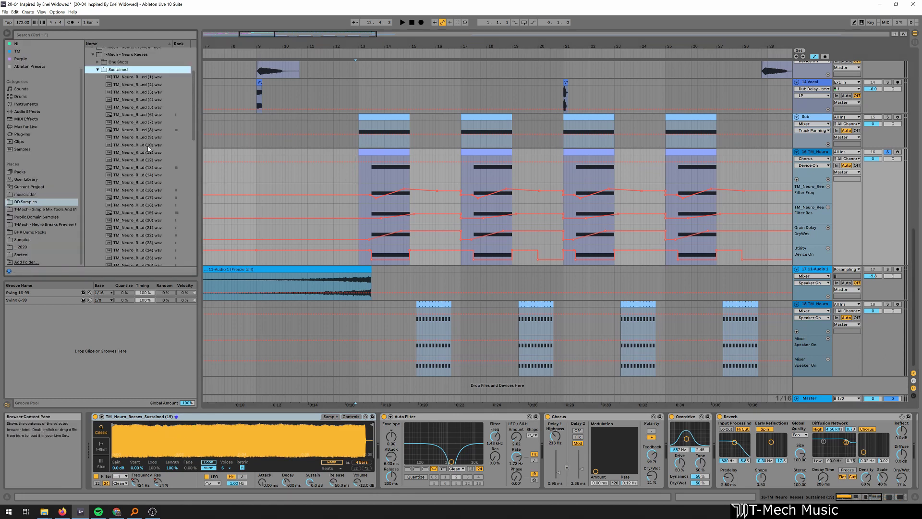
Preview several reeses in the T-Mech Neuro Reeses pack's Sustained folder, including samples 10, 22, 31 and 40, ending with sample 19
left_click(148, 146)
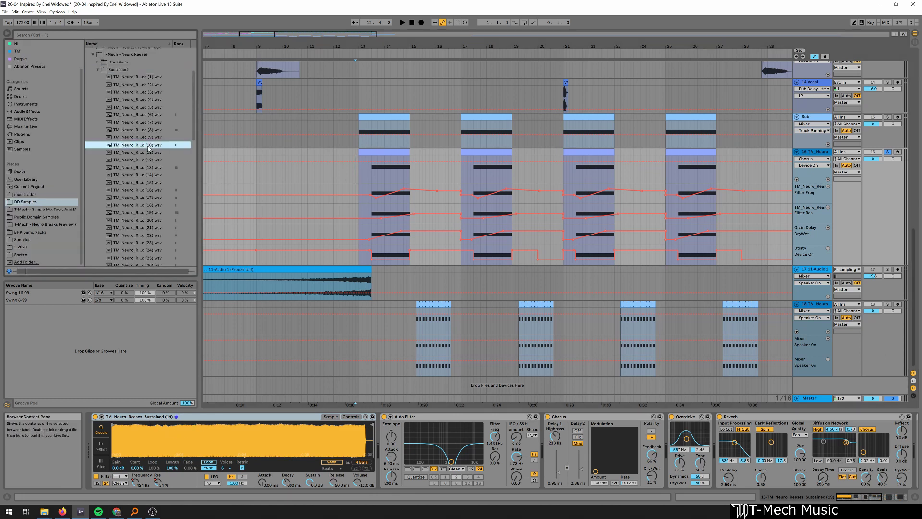
left_click(153, 213)
left_click(148, 235)
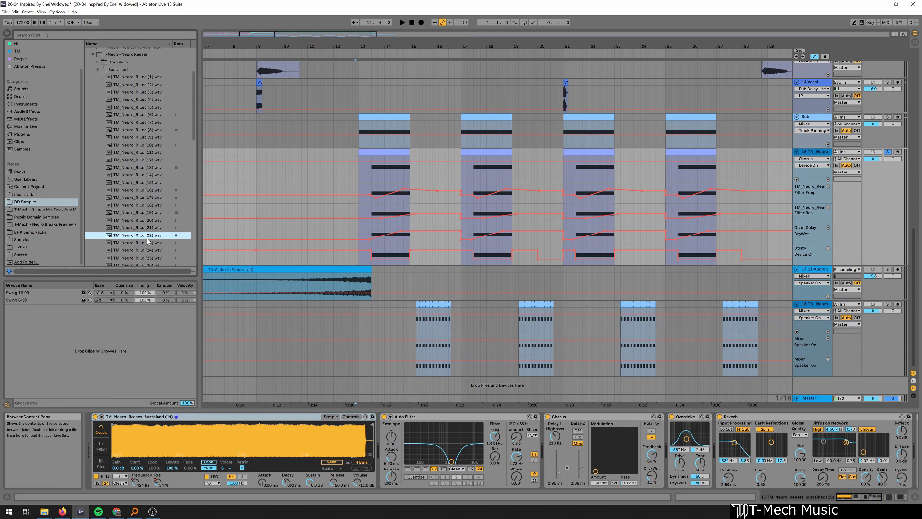
scroll(150, 250, "down", 3)
left_click(153, 254)
scroll(151, 250, "down", 4)
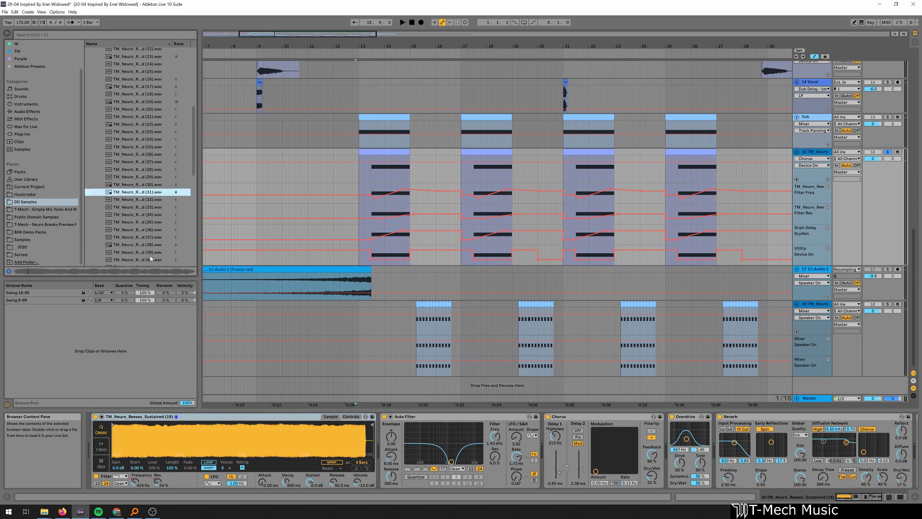
left_click(149, 244)
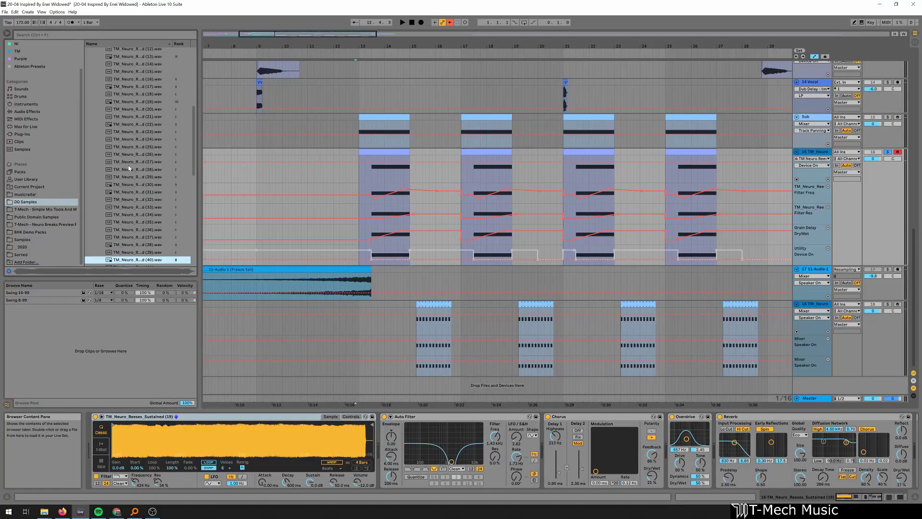
left_click(139, 102)
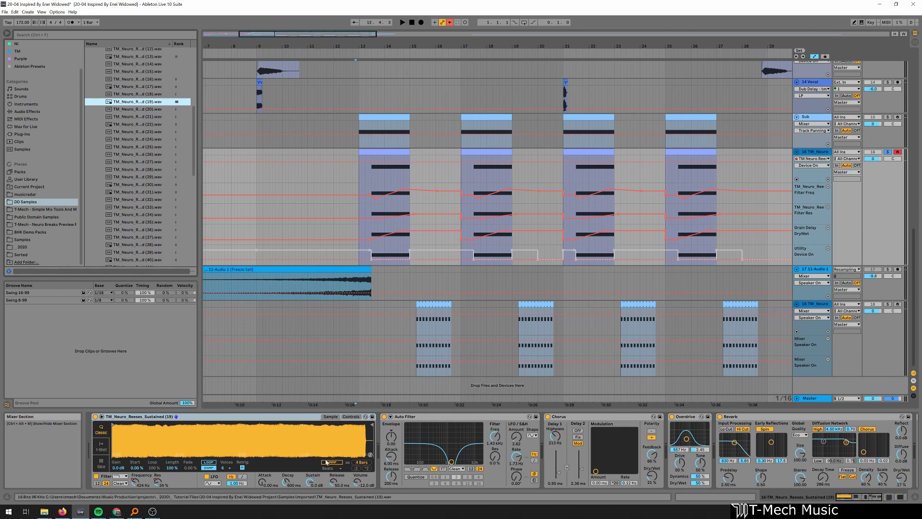
Audition the 16 TM_Neuro track's first clip from bar 13, once with its effects and once with them bypassed
left_click(376, 152)
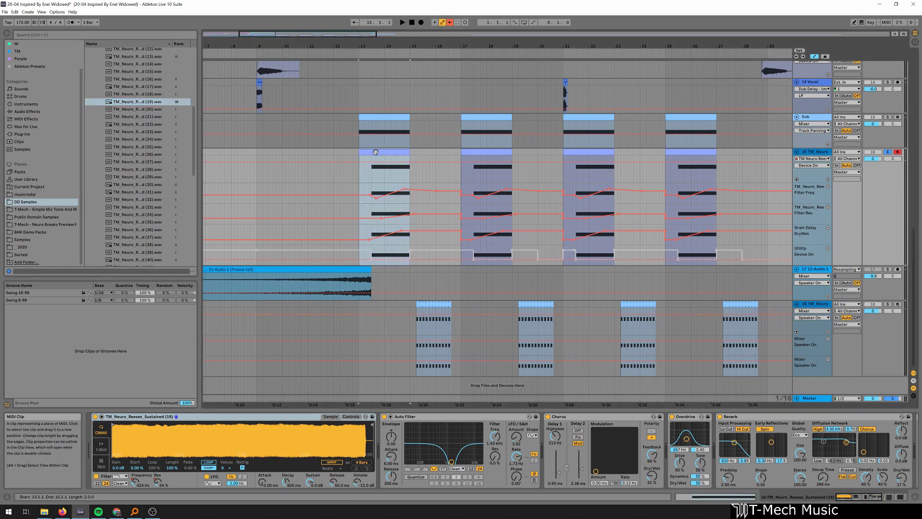
key("space")
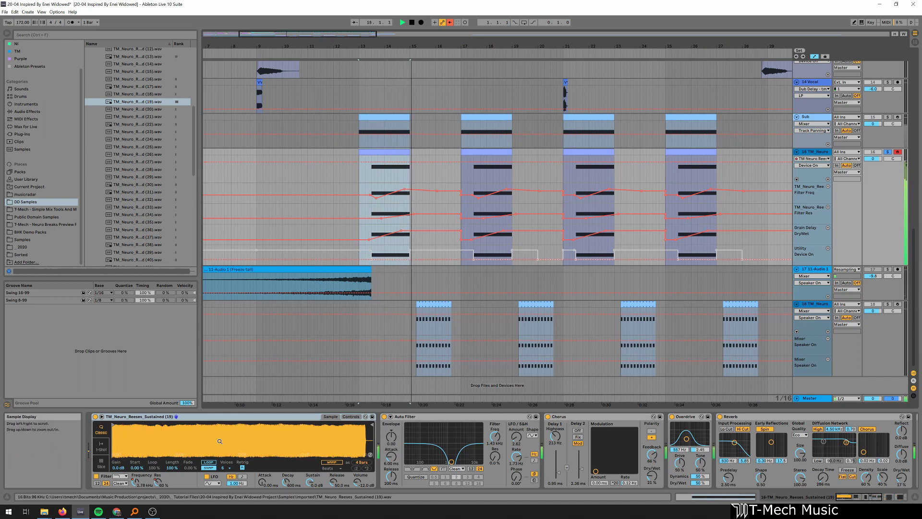
key("space")
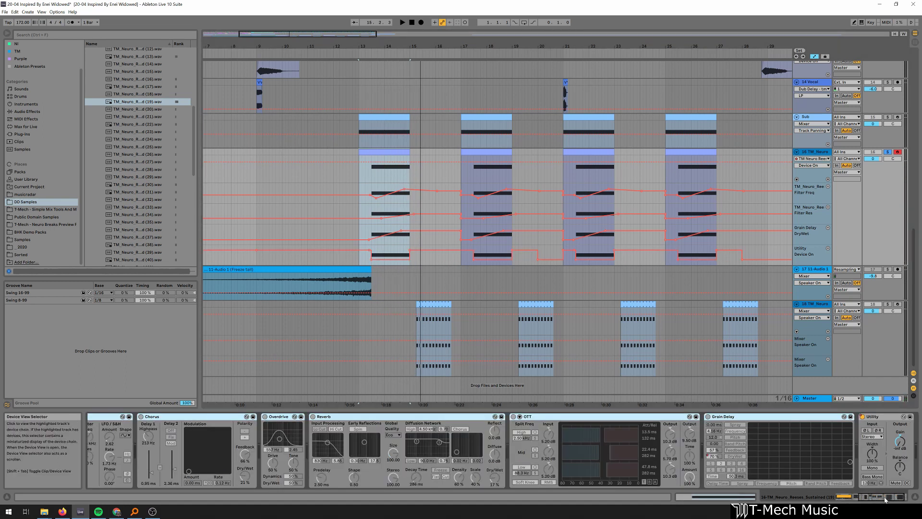
left_click_drag(886, 499, 856, 498)
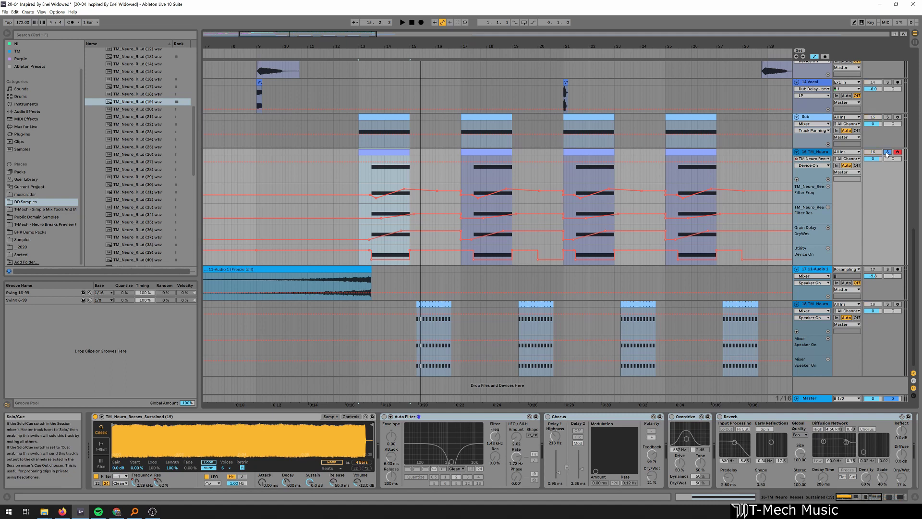
key("space")
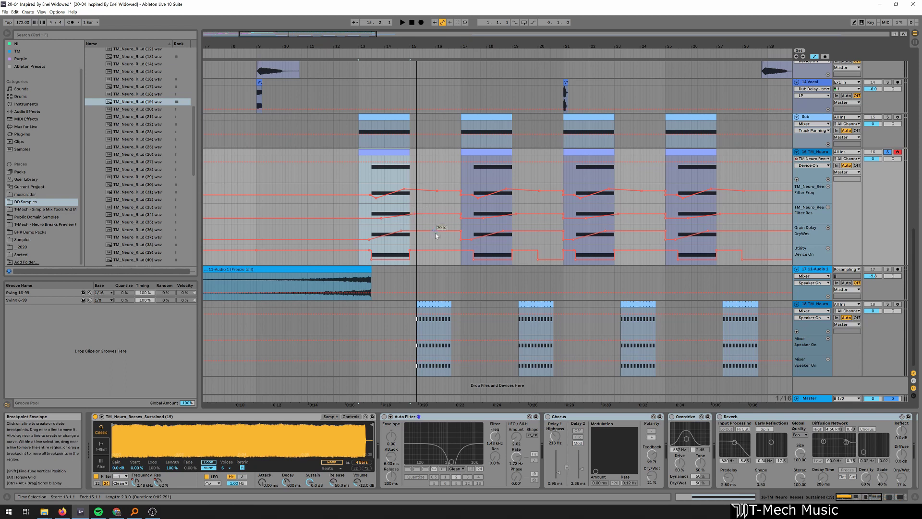
Reactivate Auto Filter and Chorus on the 16 TM_Neuro track, auditioning the clip after each one
left_click(385, 417)
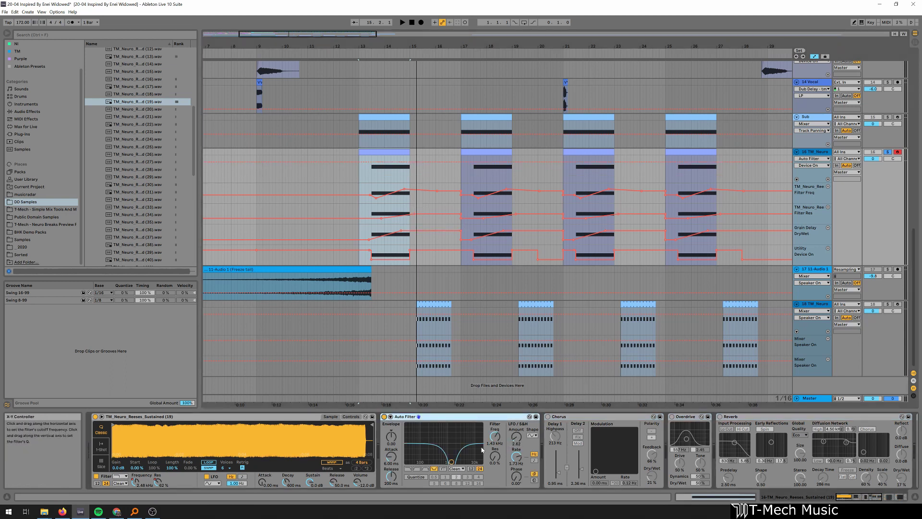
key("space")
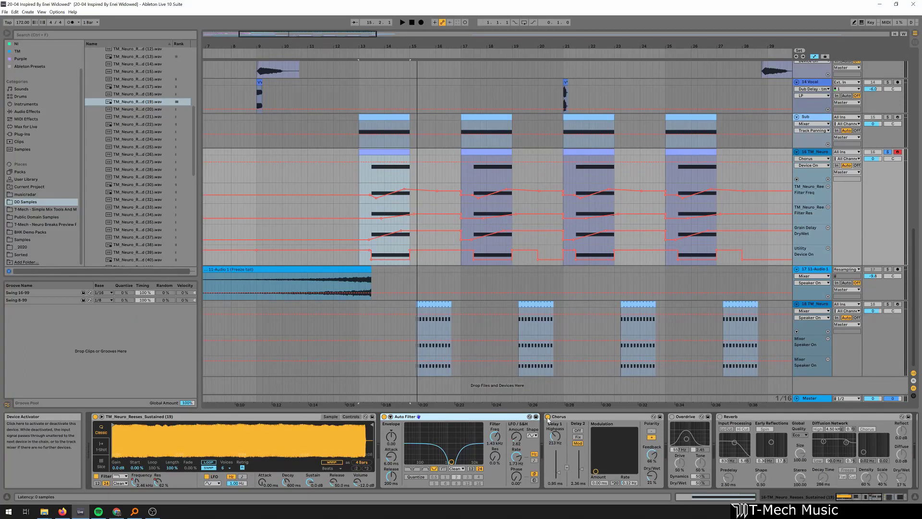
key("space")
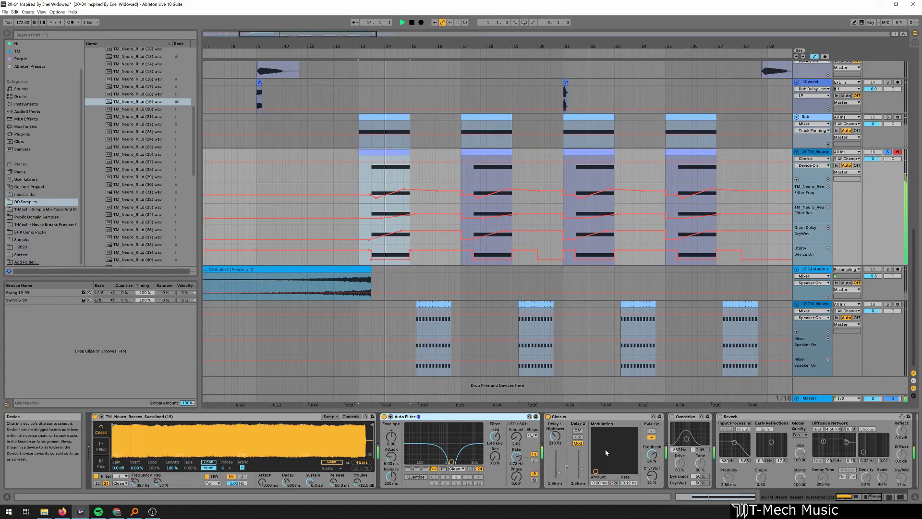
Reactivate Overdrive and Reverb on the 16 TM_Neuro track, auditioning the clip after each one
left_click_drag(870, 497, 884, 501)
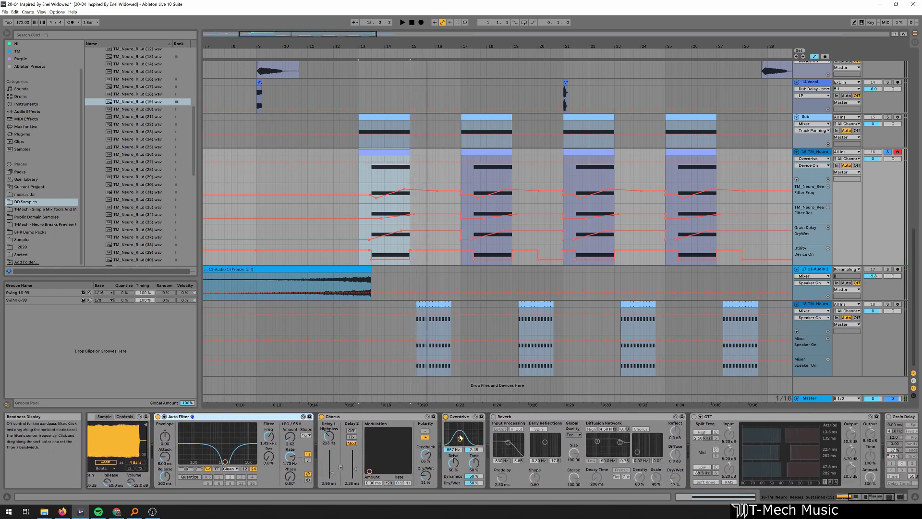
key("space")
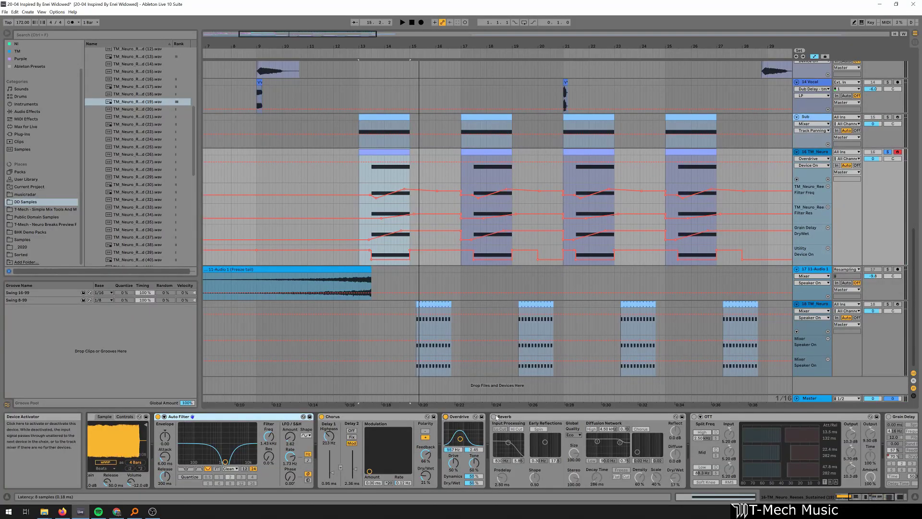
left_click(494, 419)
left_click(878, 498)
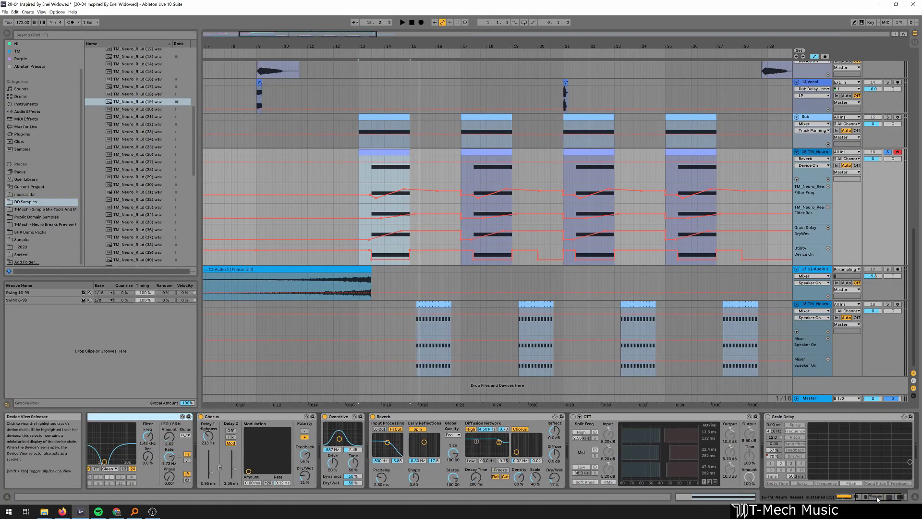
key("space")
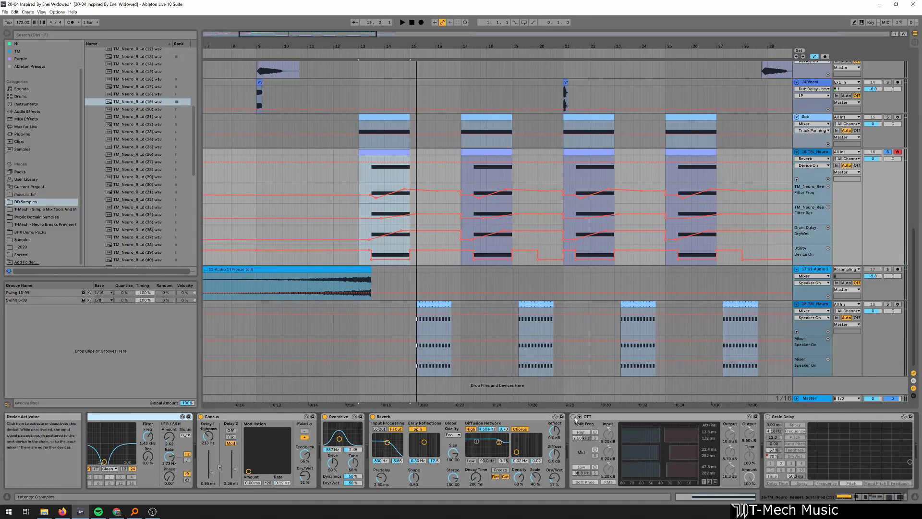
Reactivate OTT on the 16 TM_Neuro track and audition the clip from bar 13
left_click(574, 417)
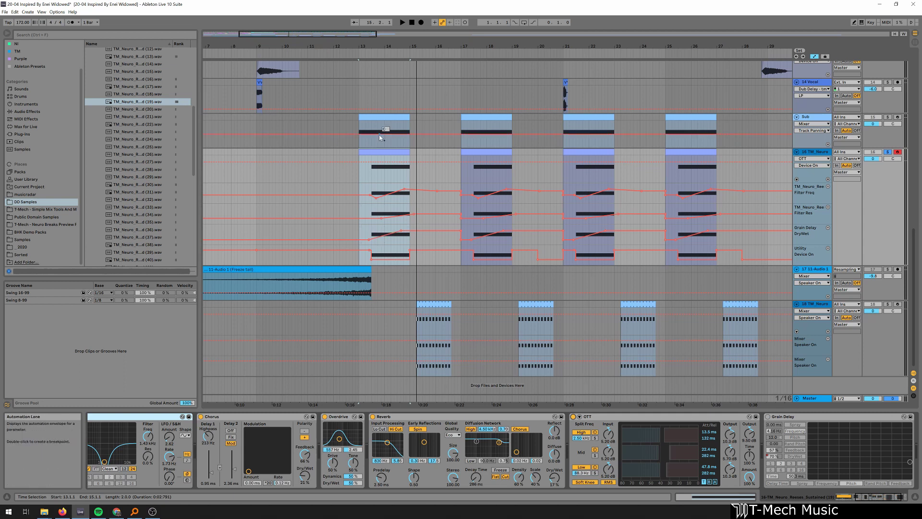
key("space")
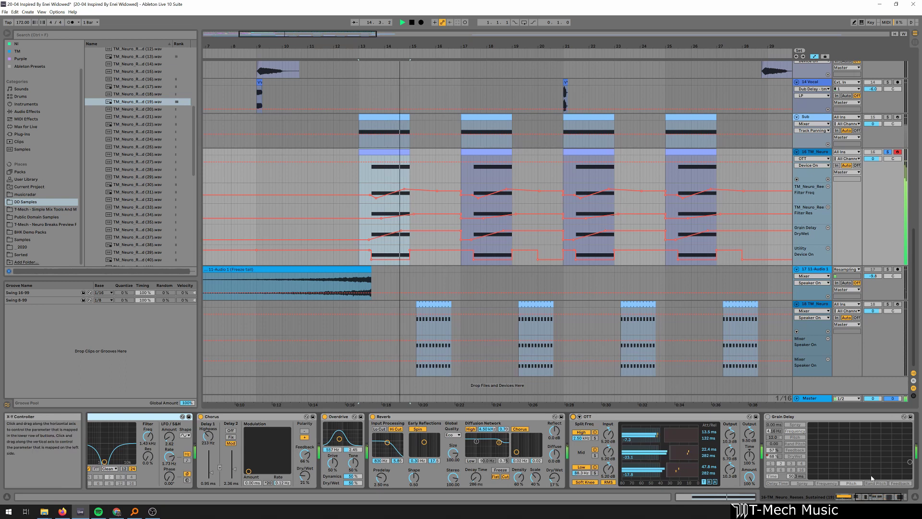
key("space")
left_click(885, 499)
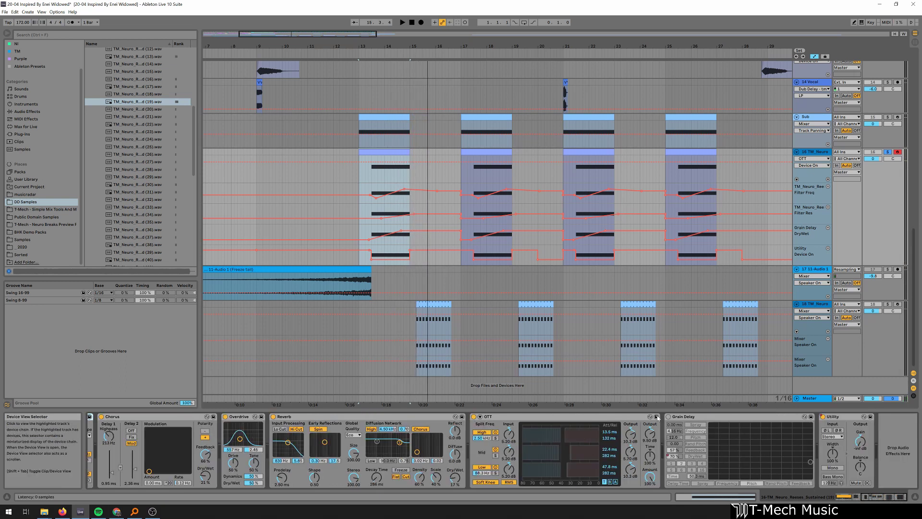
Reactivate Grain Delay on the 16 TM_Neuro track and audition the clip from bar 13
left_click(669, 417)
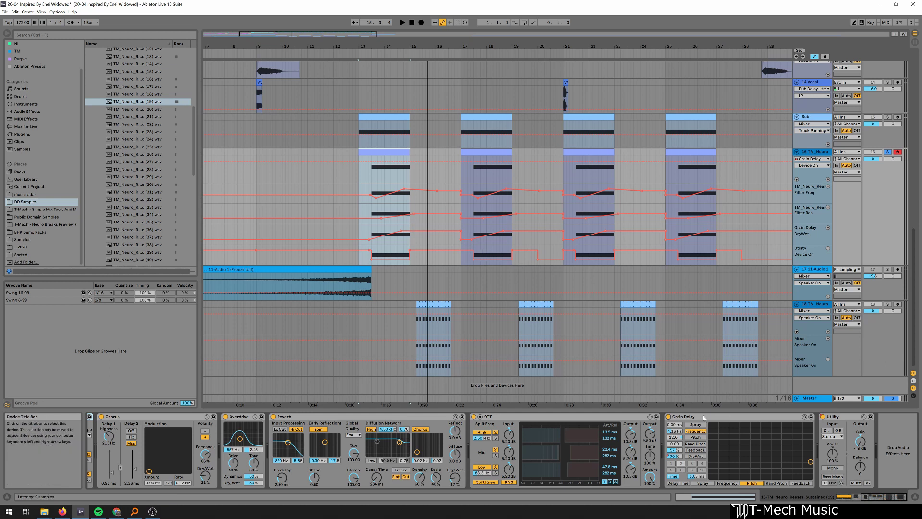
key("space")
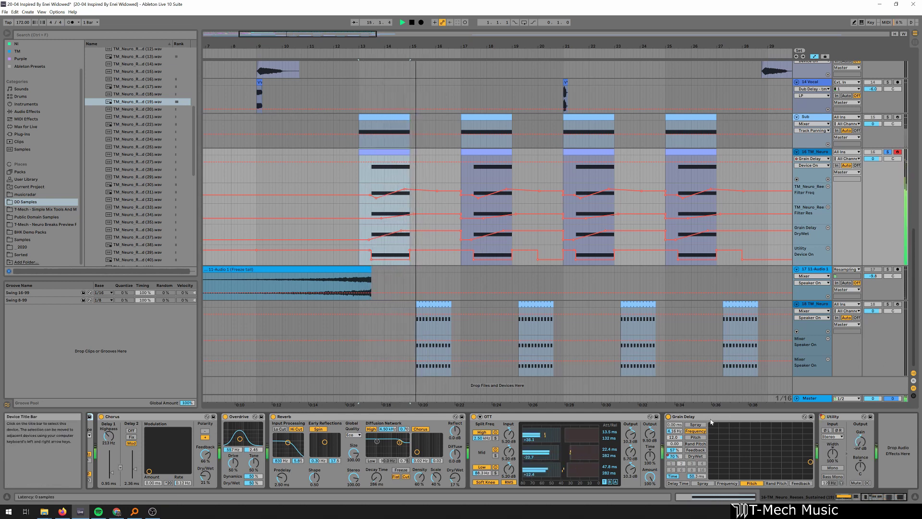
key("space")
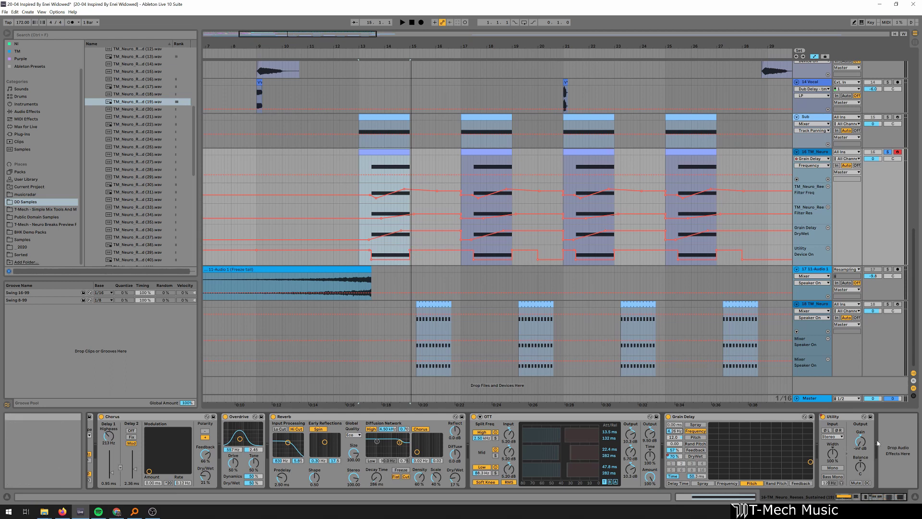
Audition the 16 TM_Neuro track's first clip with Utility bypassed, overriding its Device On automation, and restore that automation
left_click(824, 418)
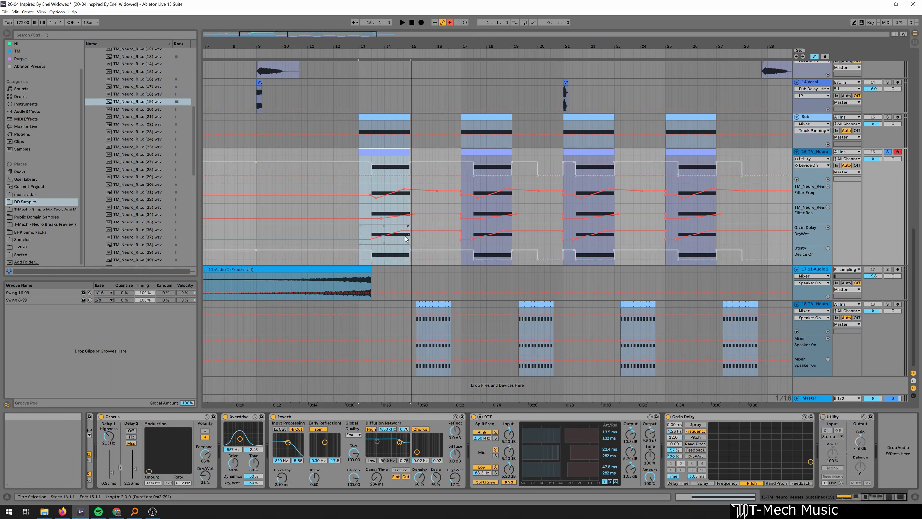
left_click(367, 234)
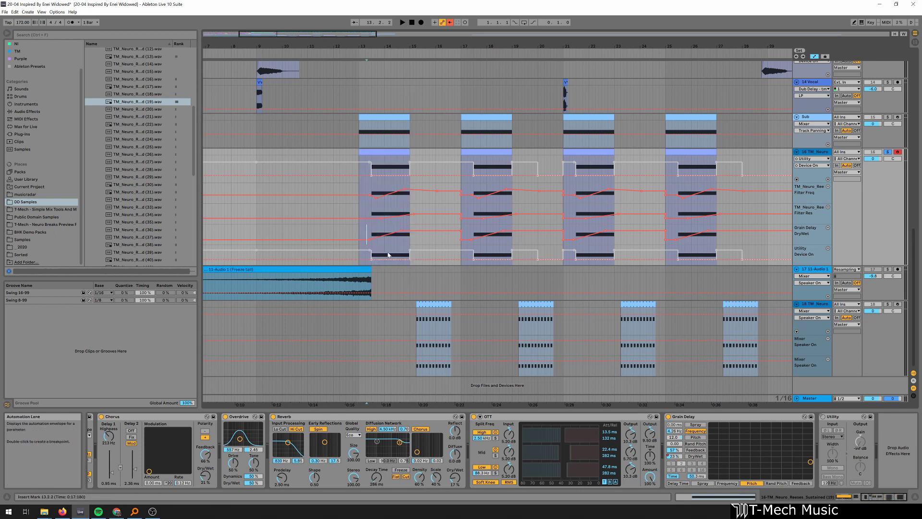
key("space")
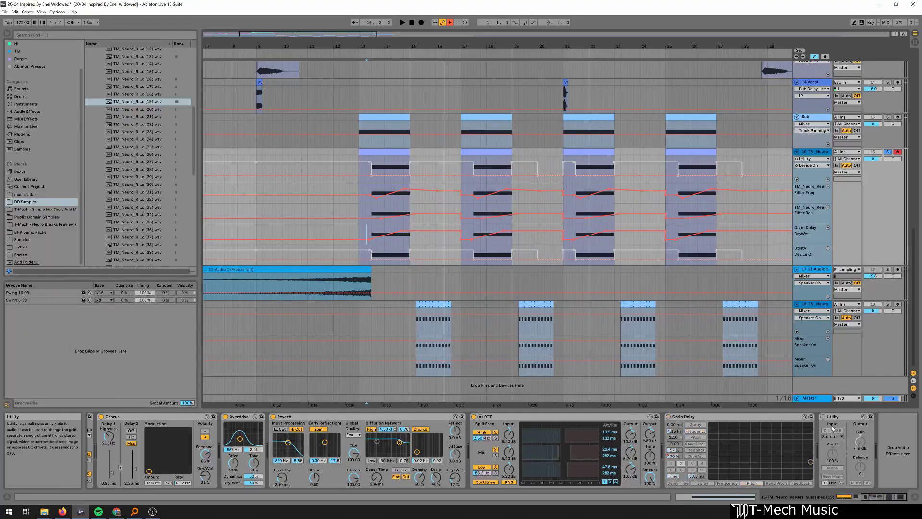
left_click(354, 169)
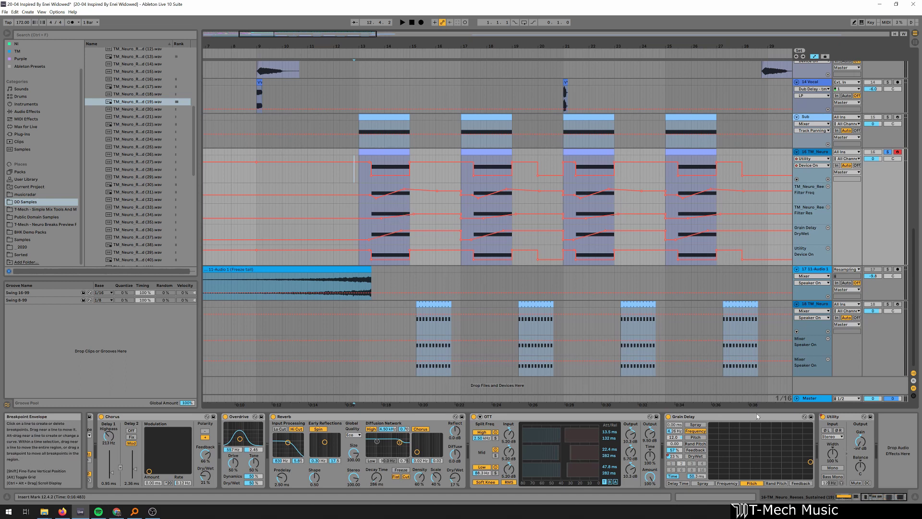
Review the 16 TM_Neuro track's device chain, starting from its Simpler and Auto Filter
left_click(847, 497)
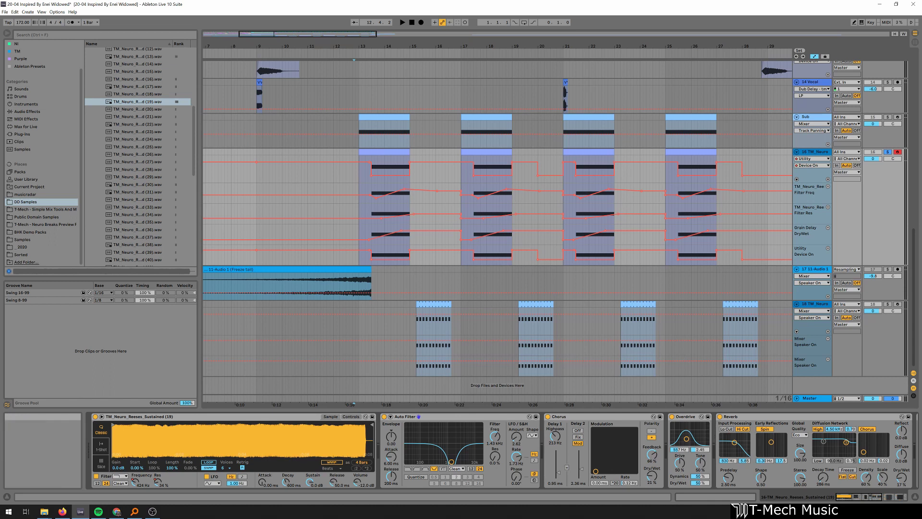
left_click(863, 498)
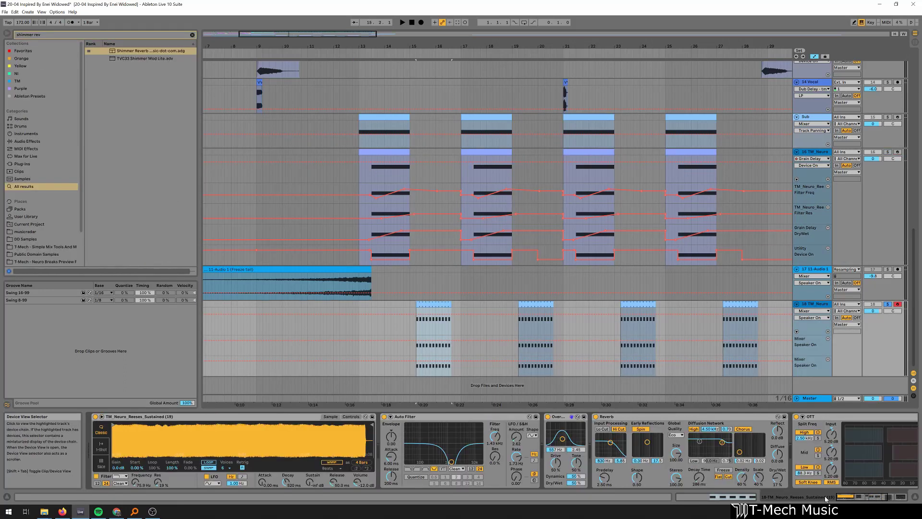
Review the 18 TM_Neuro track's device chain through EQ Eight and show its Simpler's envelope and LFO controls
left_click(882, 498)
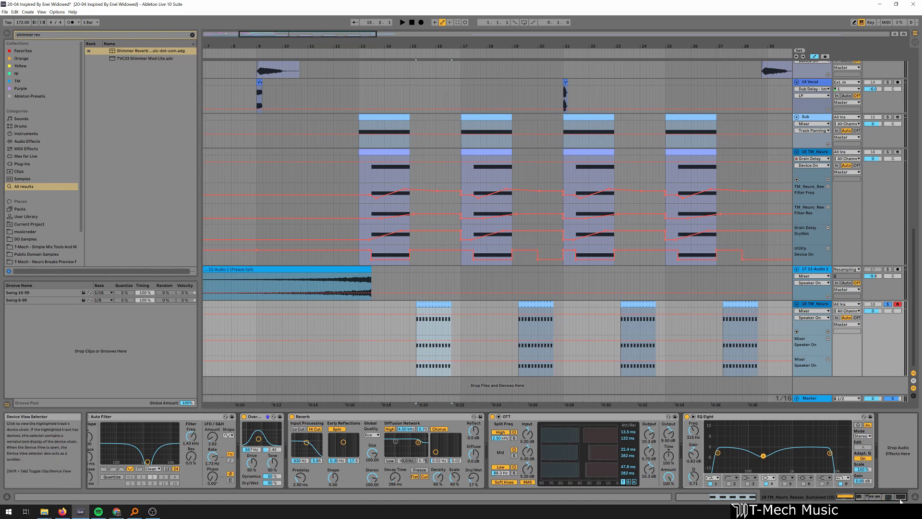
left_click(846, 497)
left_click(350, 417)
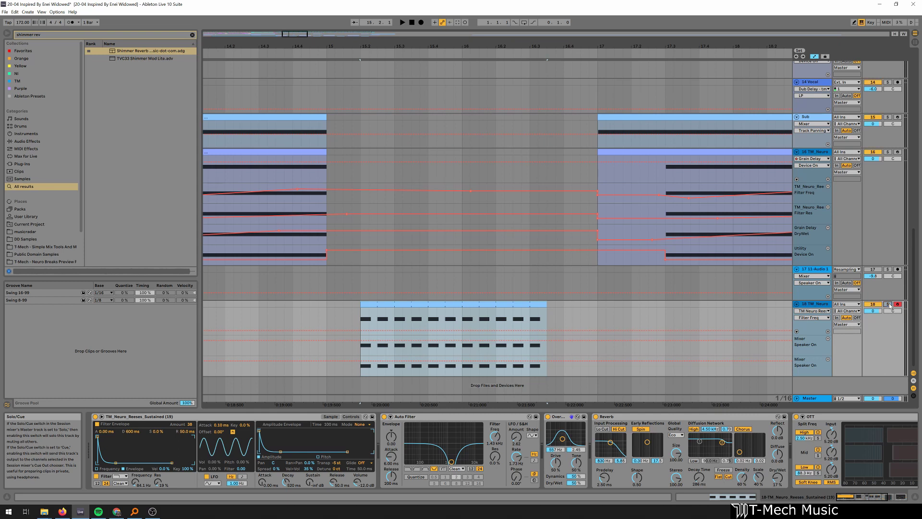
Audition the 18 TM_Neuro track's first clip in solo
key("space")
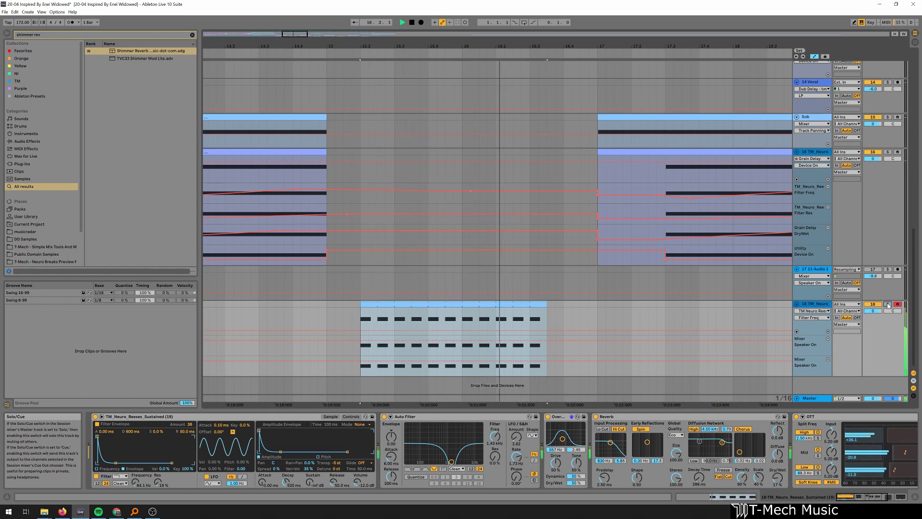